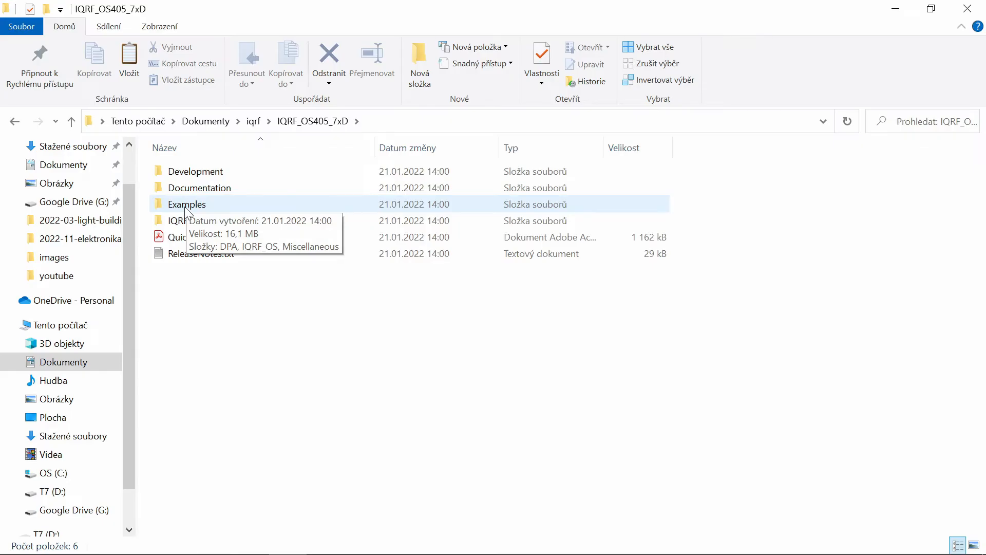
# Browse the Examples folder to examine the StartUp folders of the DPA and IQRF_OS examples.
pyautogui.doubleClick(185, 205)
pyautogui.doubleClick(189, 171)
pyautogui.doubleClick(198, 186)
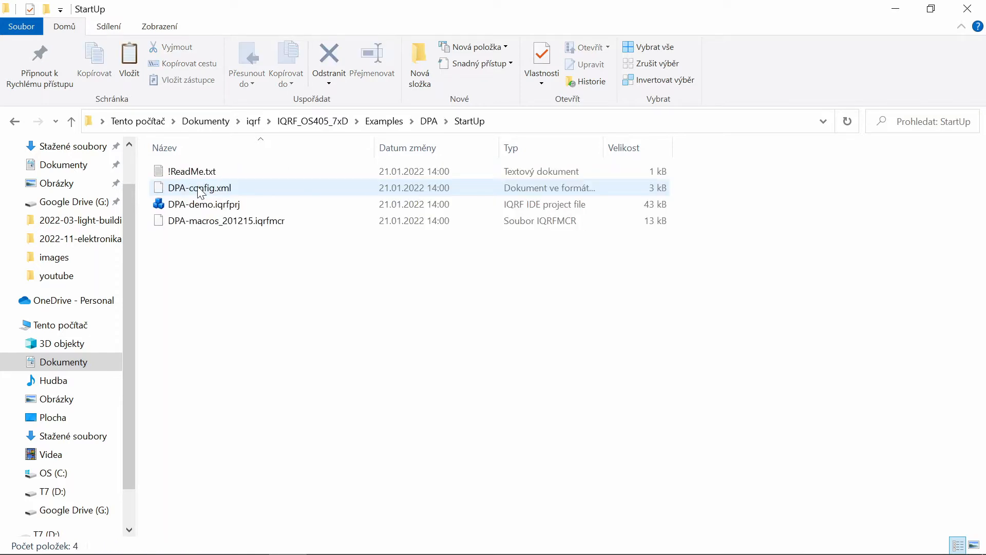
pyautogui.click(204, 205)
pyautogui.doubleClick(204, 205)
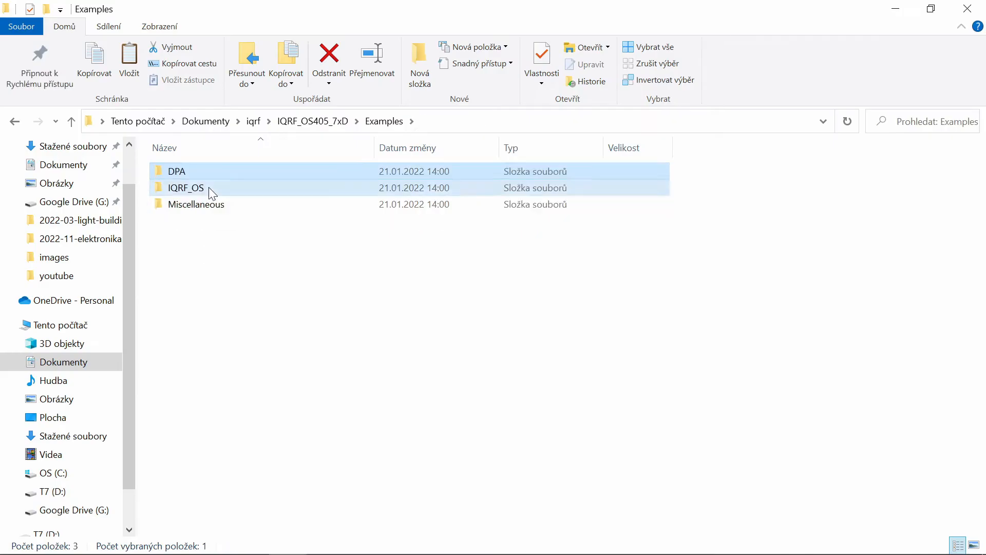
pyautogui.doubleClick(208, 187)
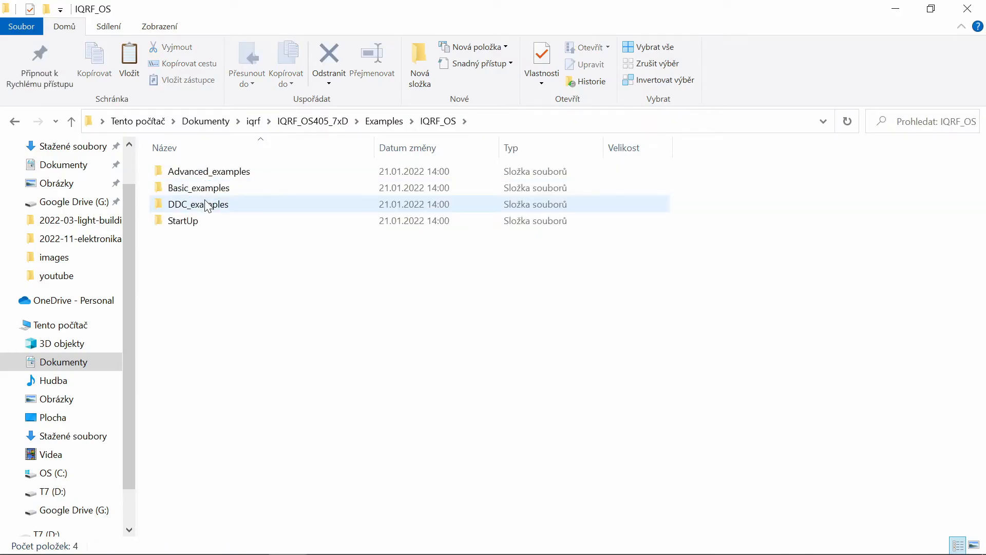
pyautogui.doubleClick(185, 221)
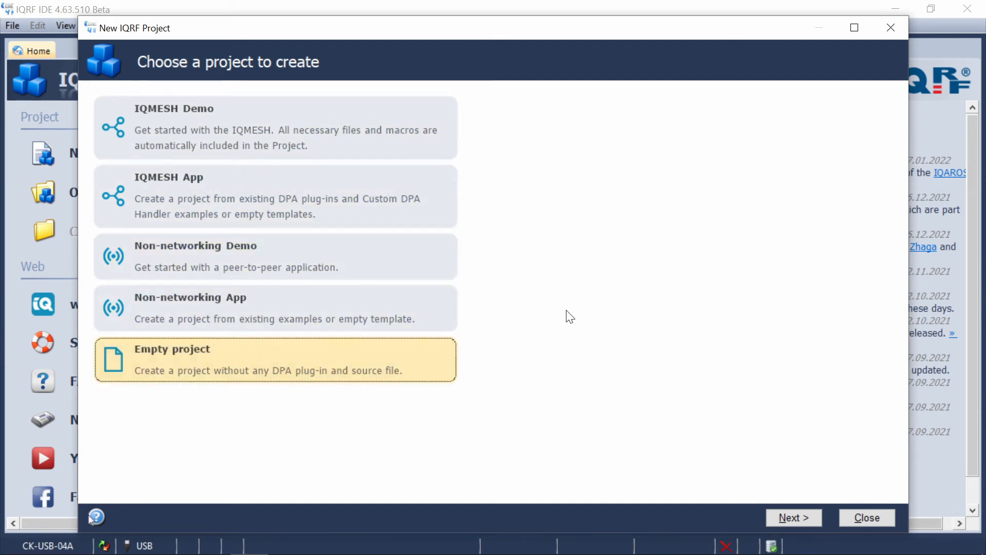
# In IQRF IDE, start an IQMESH Demo project named "IQMESH Demo v1" with the description "description - IQMESH Demo v1".
pyautogui.click(796, 516)
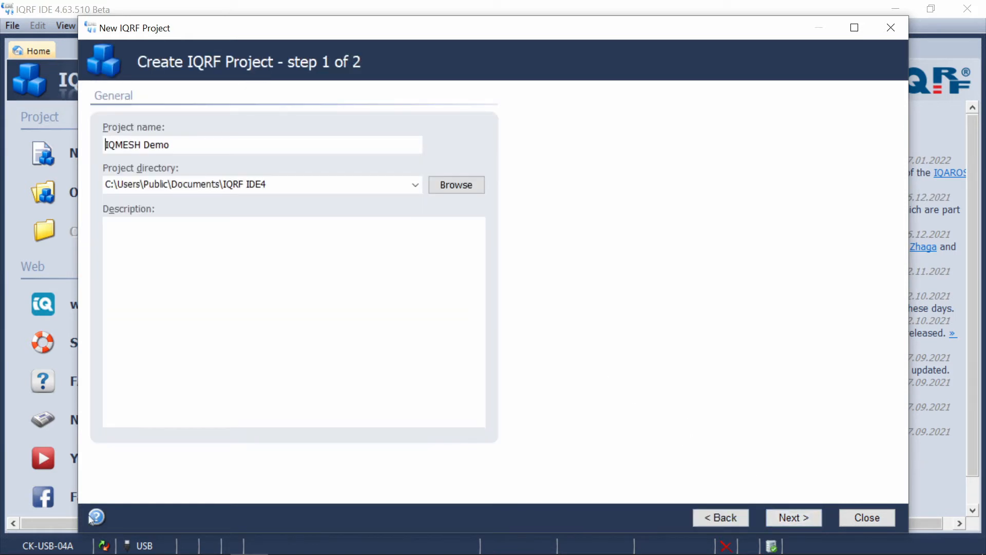
pyautogui.moveTo(172, 146); pyautogui.dragTo(104, 146)
pyautogui.click(274, 185)
pyautogui.click(288, 246)
pyautogui.write('description - IQMES')
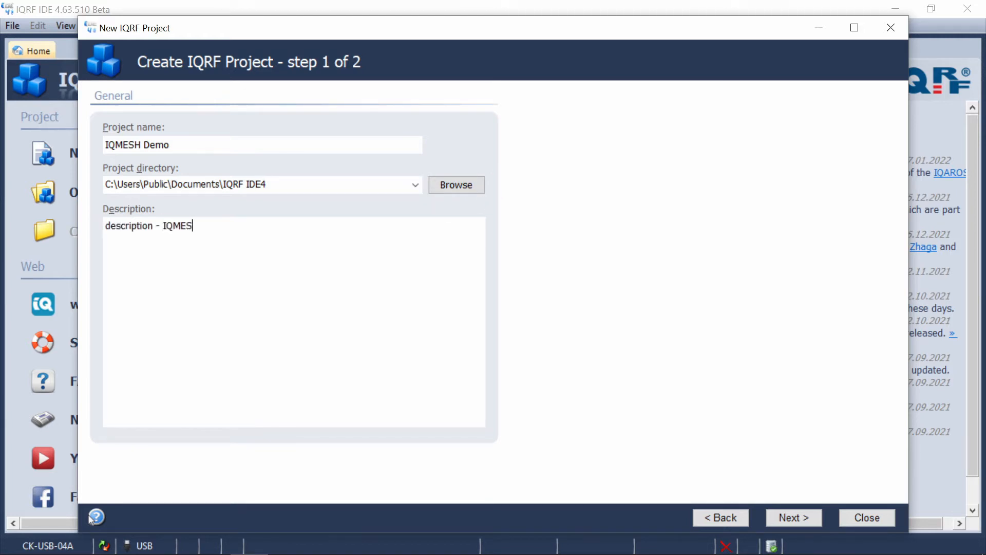
pyautogui.write('H Demo v1')
pyautogui.press('Return')
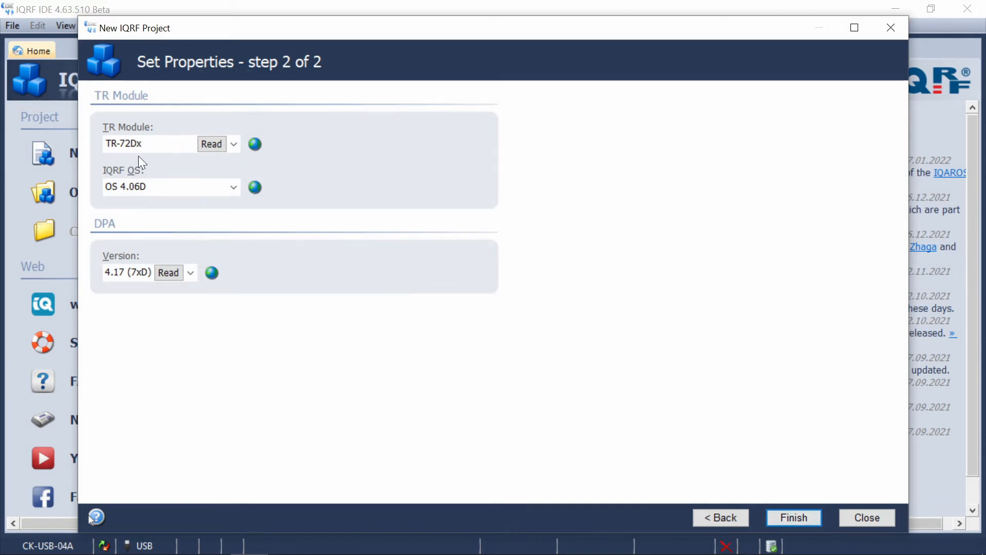
# Read the TR module and OS version from the connected device and create the project with DPA version 4.17 (7xD).
pyautogui.click(234, 145)
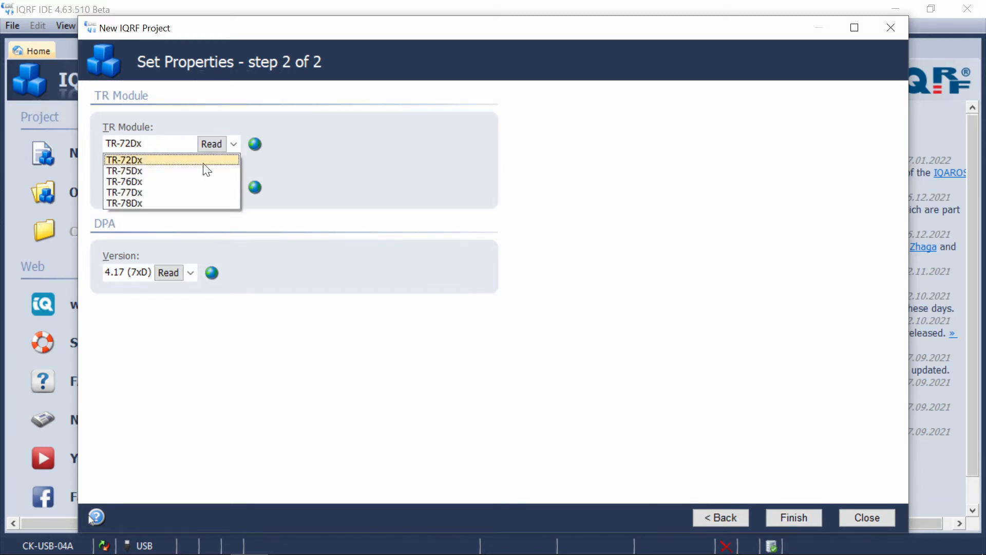
pyautogui.click(206, 141)
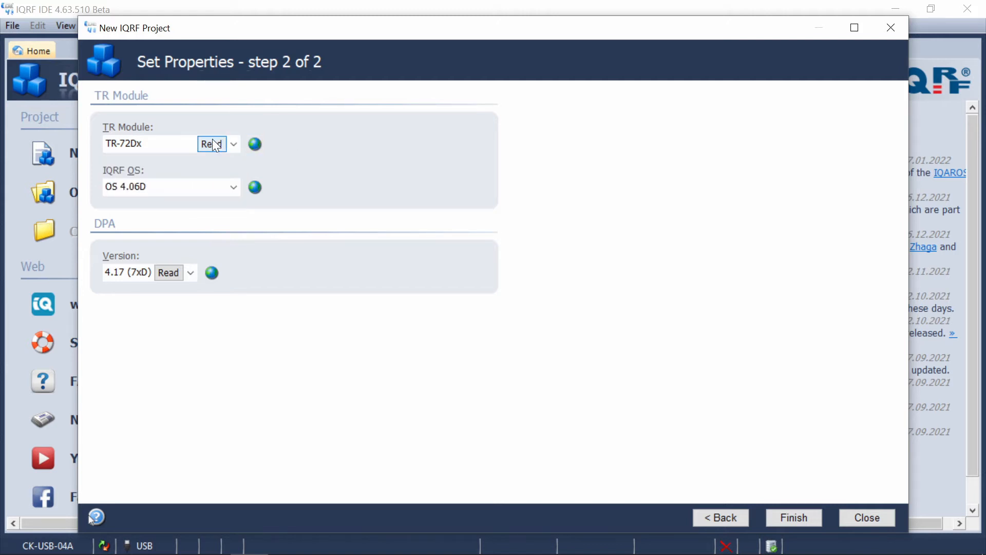
pyautogui.click(206, 141)
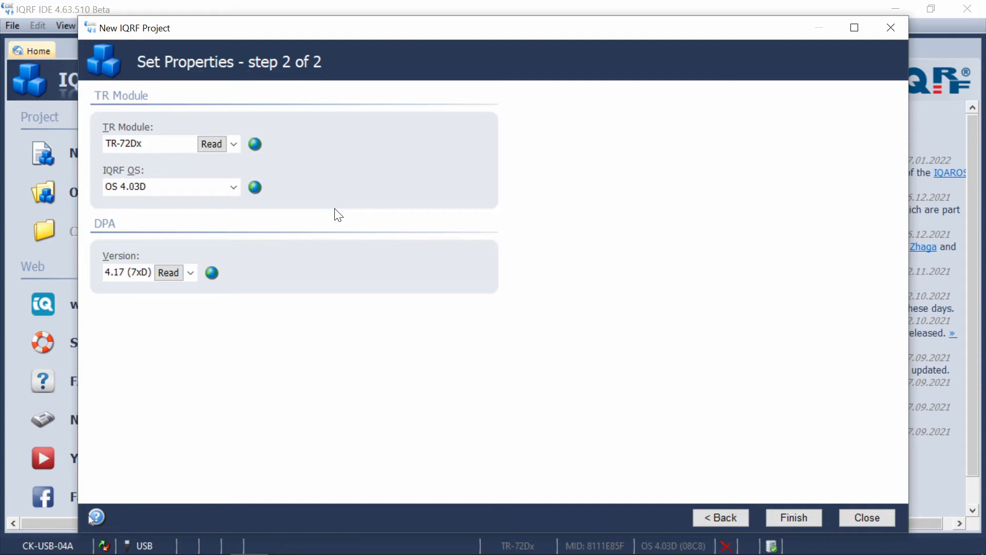
pyautogui.click(191, 276)
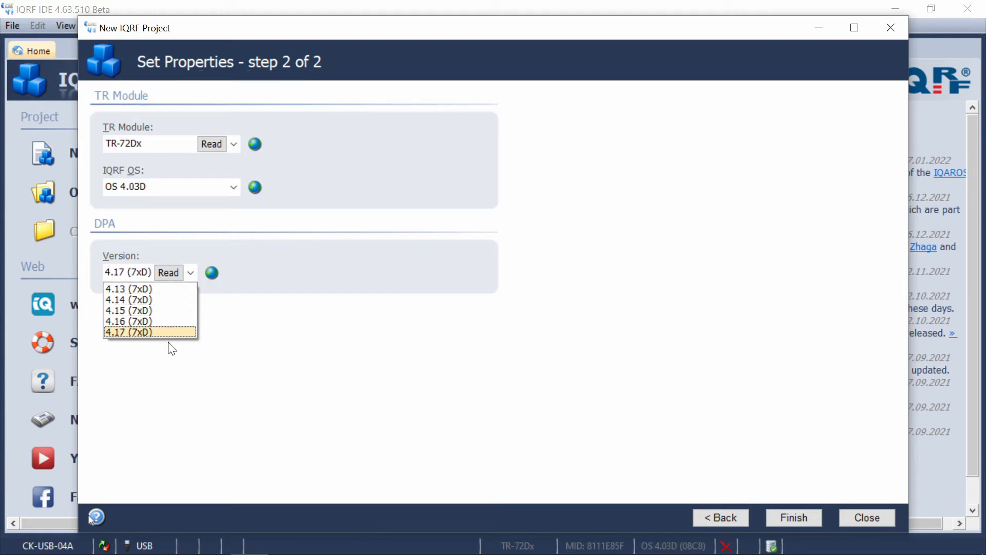
pyautogui.click(164, 272)
pyautogui.click(234, 188)
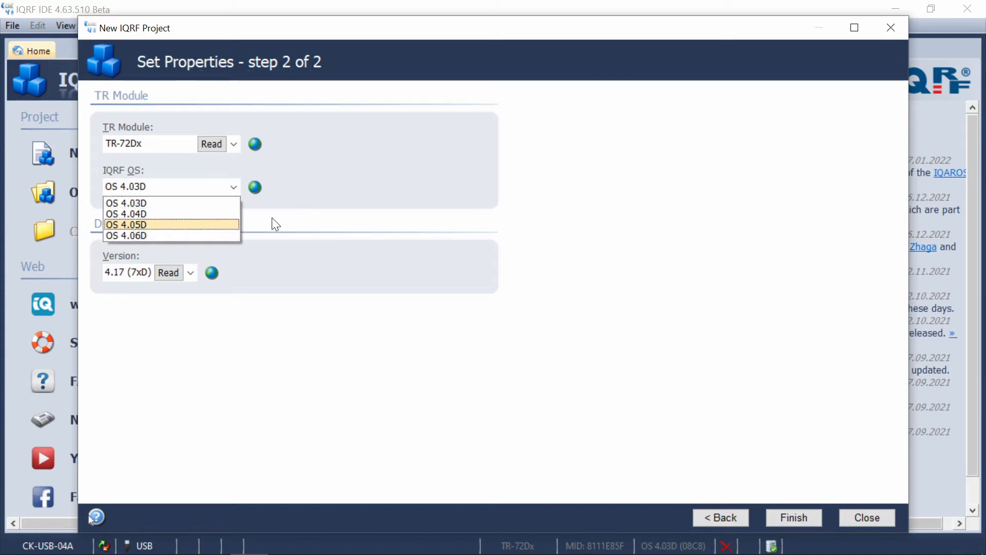
pyautogui.click(296, 220)
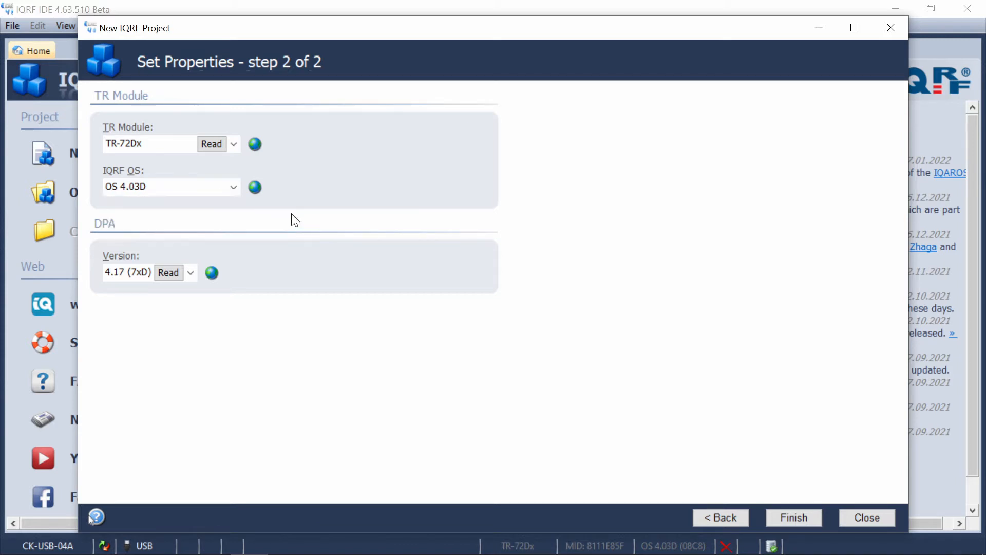
pyautogui.click(809, 516)
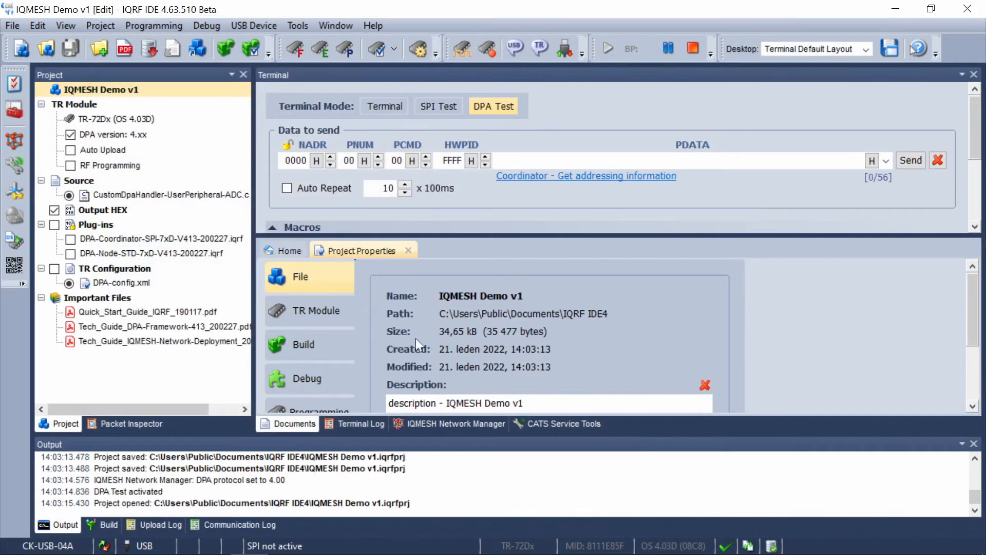
# Build CustomDpaHandler-UserPeripheral-ADC.c and examine the Coordinator and Node plug-ins in the widened project tree.
pyautogui.click(147, 195)
pyautogui.moveTo(253, 259); pyautogui.dragTo(297, 257)
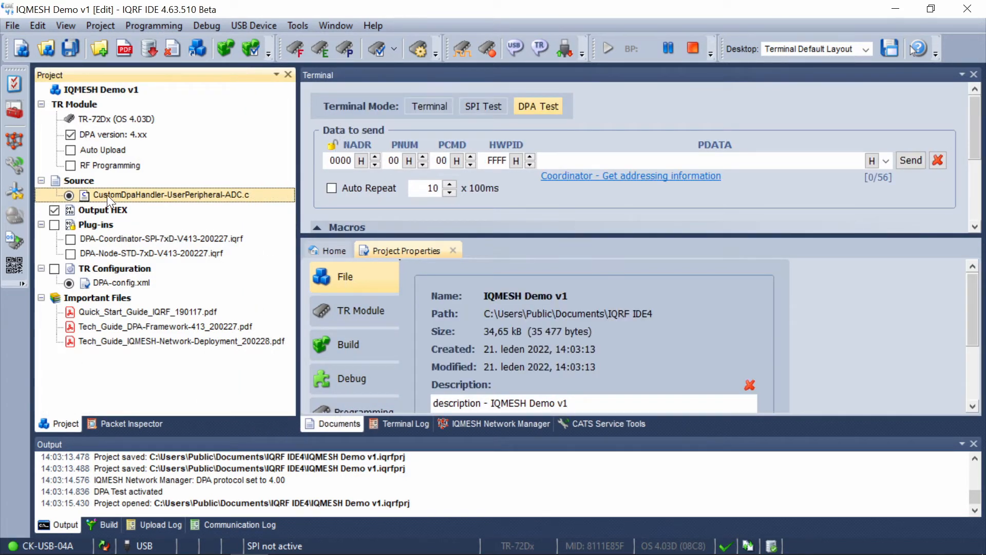
pyautogui.click(221, 52)
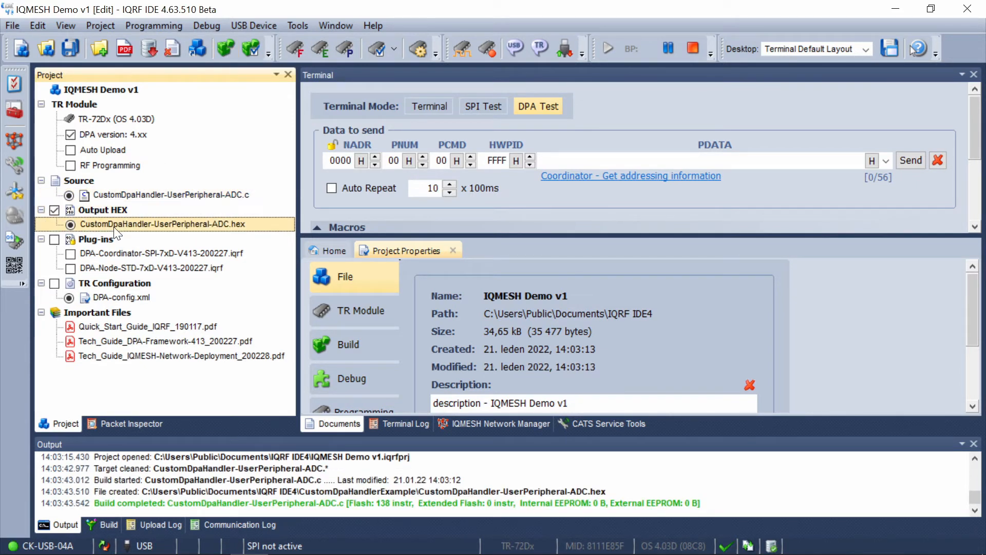
pyautogui.click(120, 250)
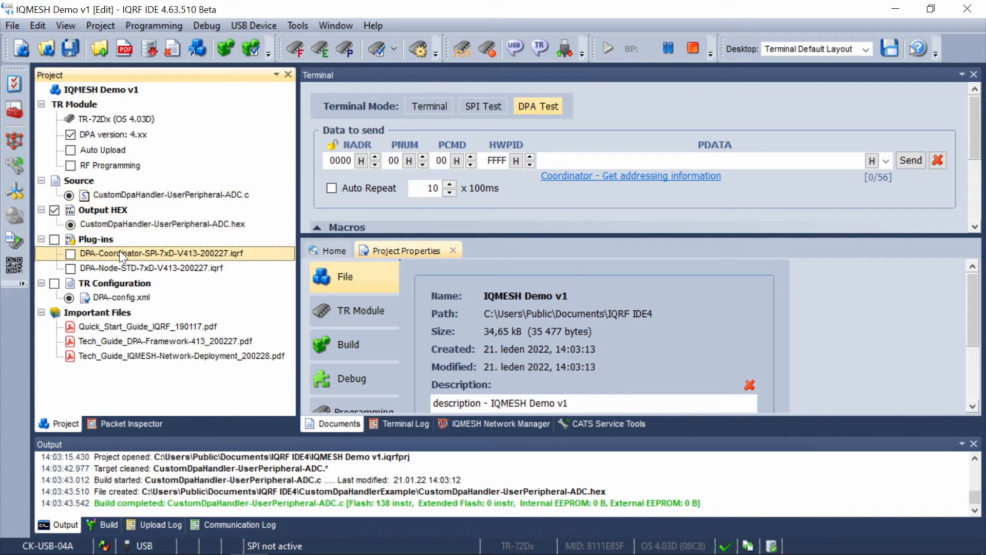
pyautogui.click(153, 268)
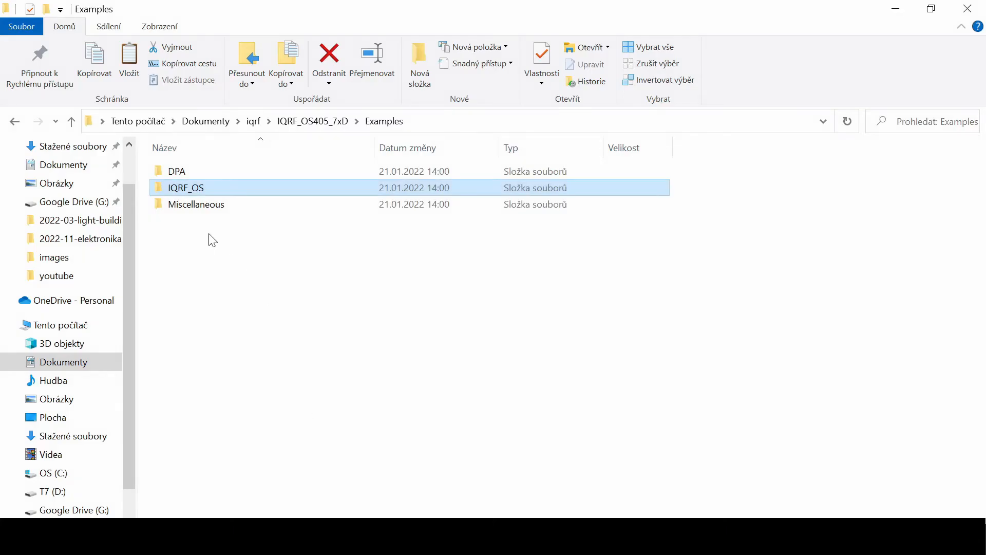
# Switch to File Explorer and examine the demo project files in the Examples > DPA > StartUp folder.
pyautogui.click(187, 193)
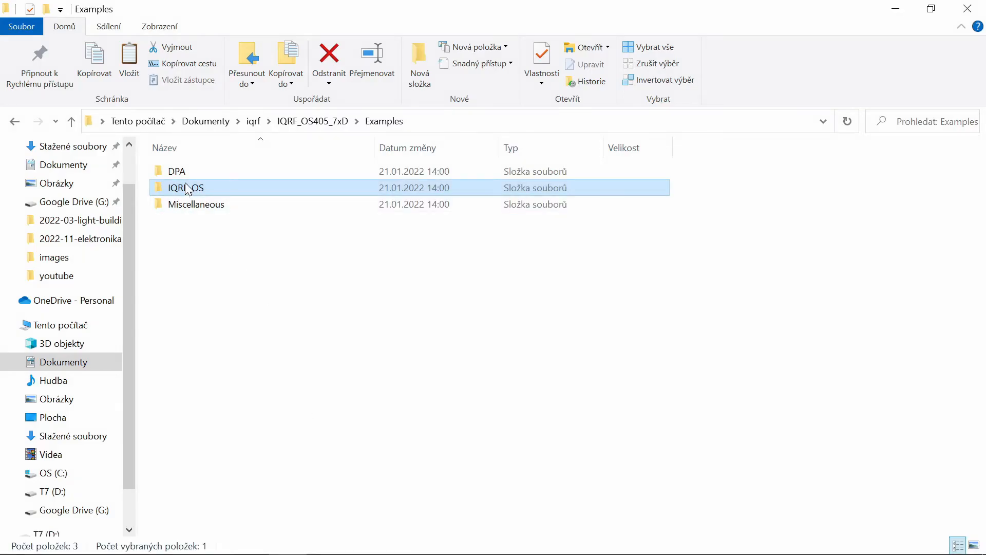
pyautogui.doubleClick(177, 171)
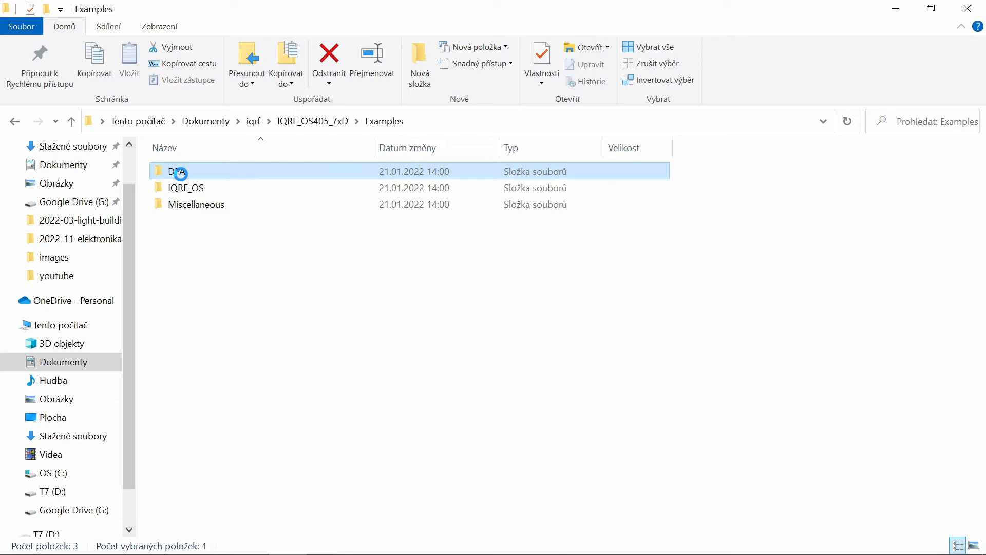
pyautogui.doubleClick(196, 198)
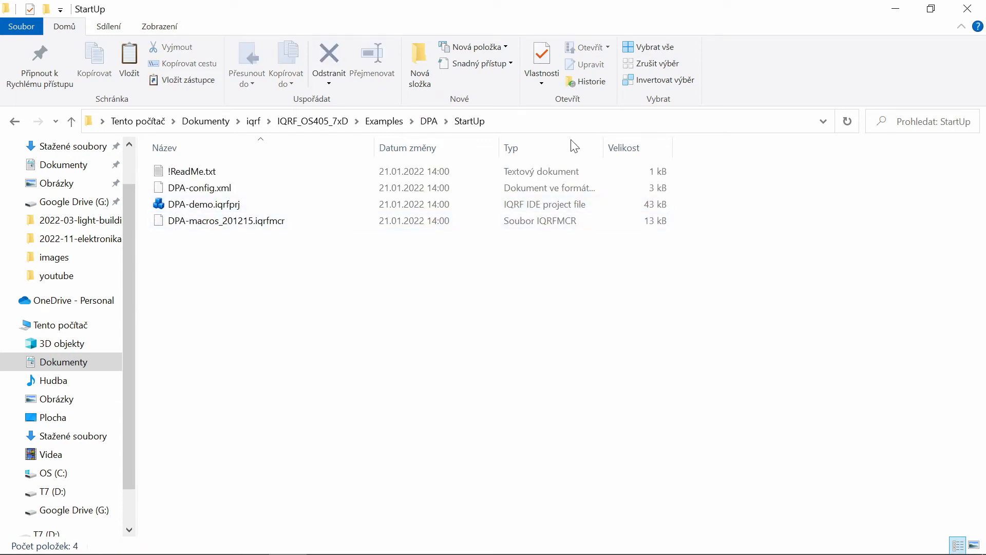
pyautogui.click(891, 9)
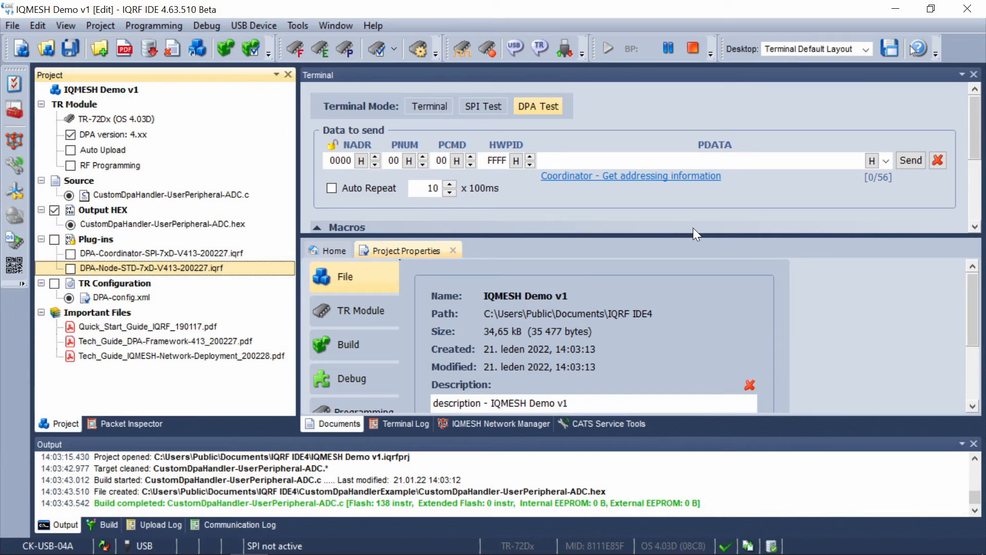
# Return to IQRF IDE and start a new project of the type IQMESH App.
pyautogui.click(100, 25)
pyautogui.click(97, 41)
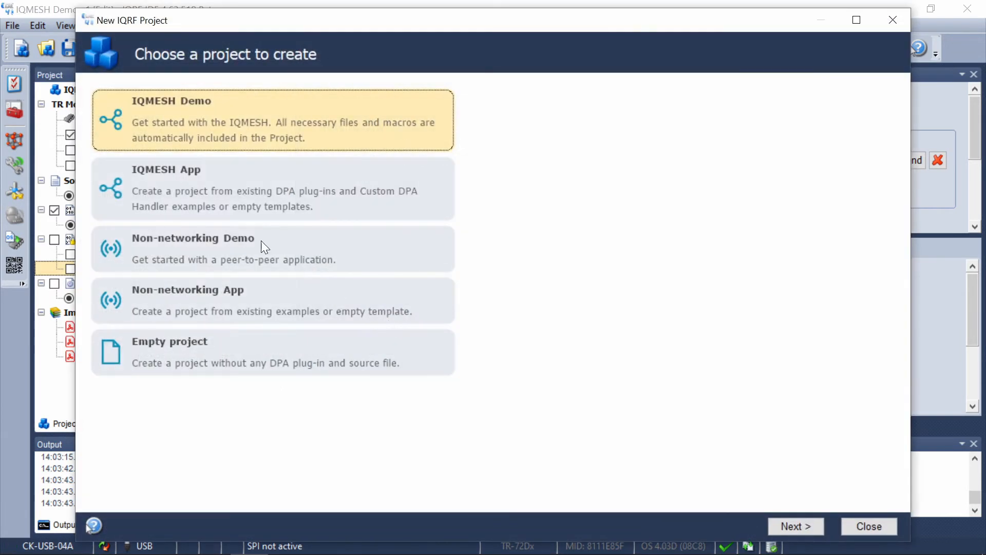
pyautogui.click(234, 197)
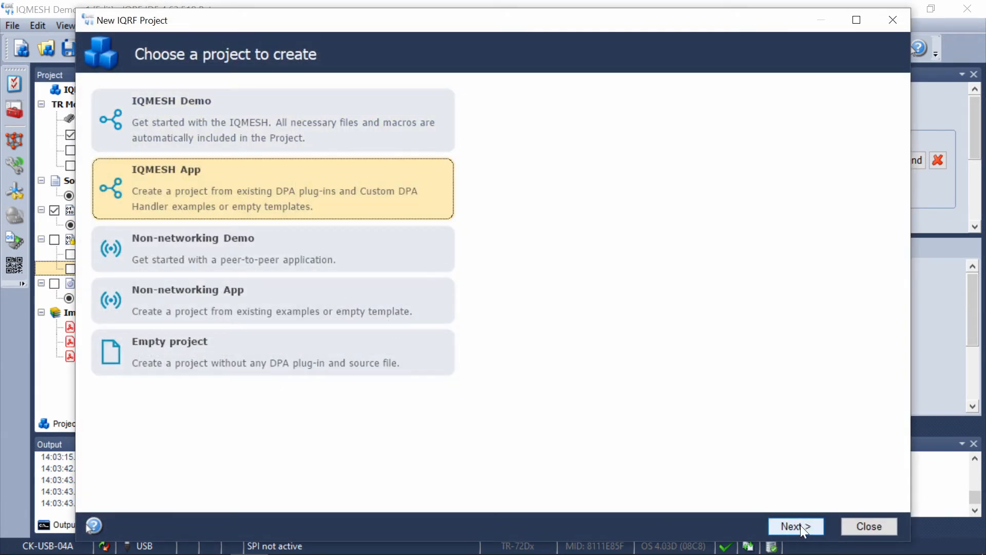
pyautogui.click(795, 526)
# Use "My app with IQMESH" as project name and description, and set the directory to C:\Users\Public\Documents\IQRF IDE4\myApp-v1.
pyautogui.write('My app with IQ')
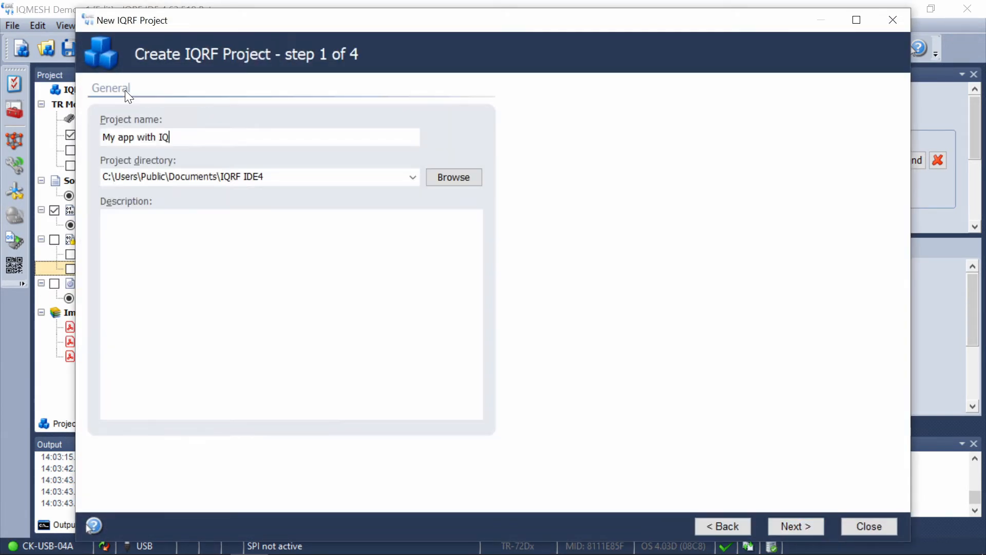
pyautogui.write('MESH')
pyautogui.hotkey('ctrl', 'a')
pyautogui.hotkey('ctrl', 'c')
pyautogui.press('Tab')
pyautogui.press('Tab')
pyautogui.press('Tab')
pyautogui.hotkey('ctrl', 'v')
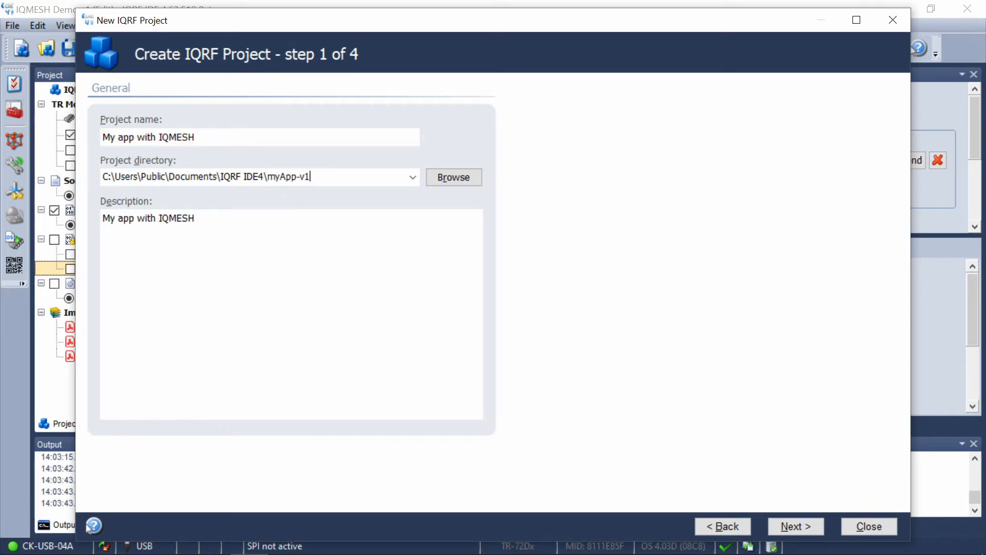
pyautogui.click(791, 525)
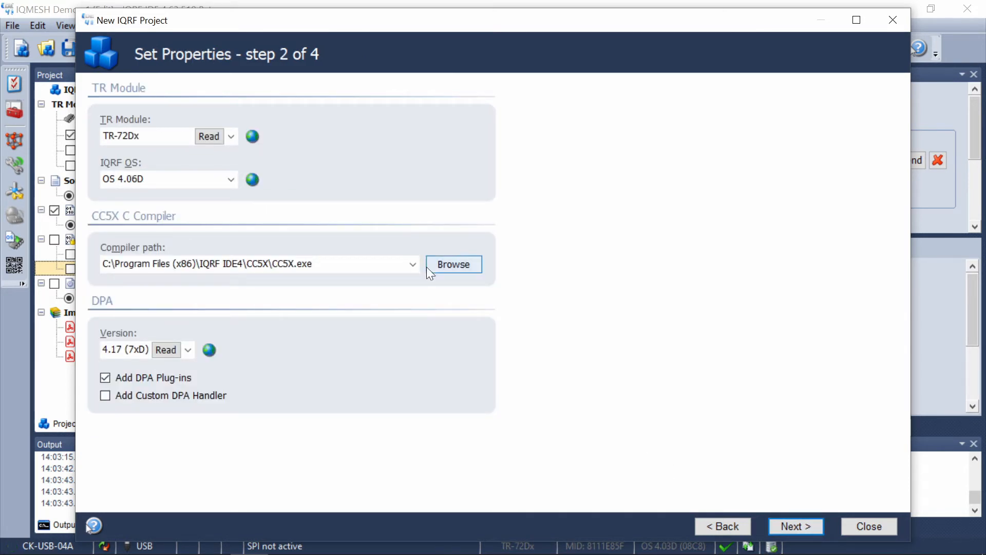
# Check the available CC5X compiler path and enable adding a Custom DPA Handler alongside the DPA plug-ins.
pyautogui.click(413, 265)
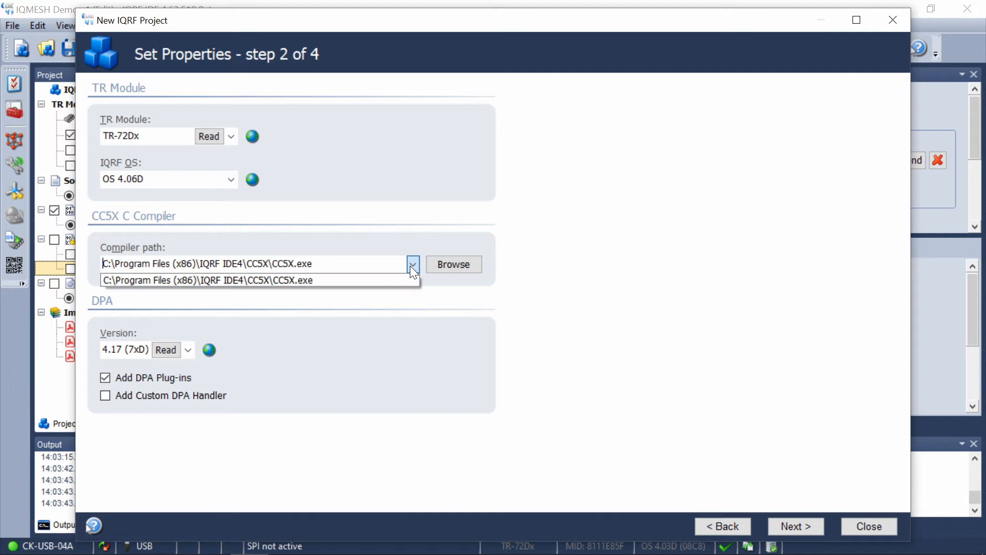
pyautogui.click(410, 265)
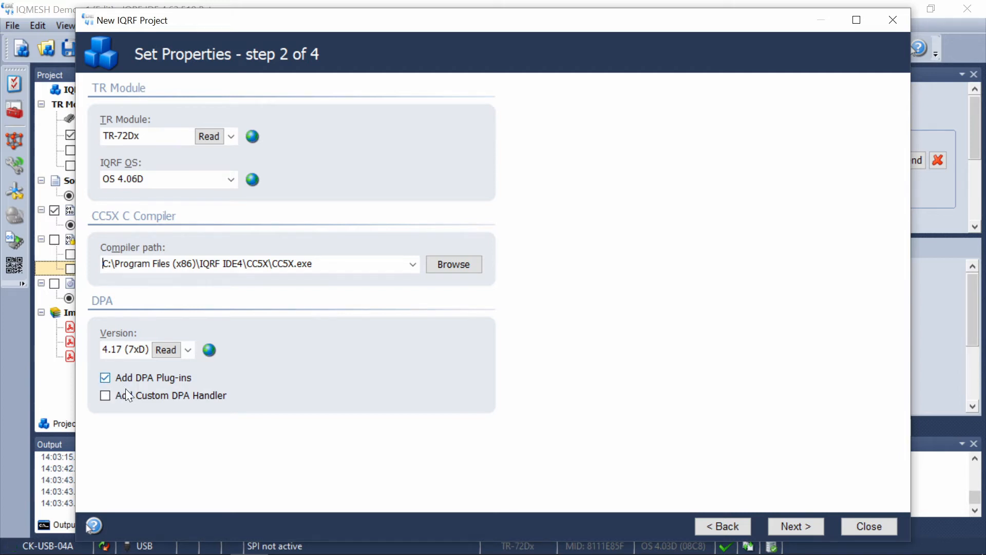
pyautogui.click(106, 396)
pyautogui.click(106, 396)
pyautogui.click(838, 526)
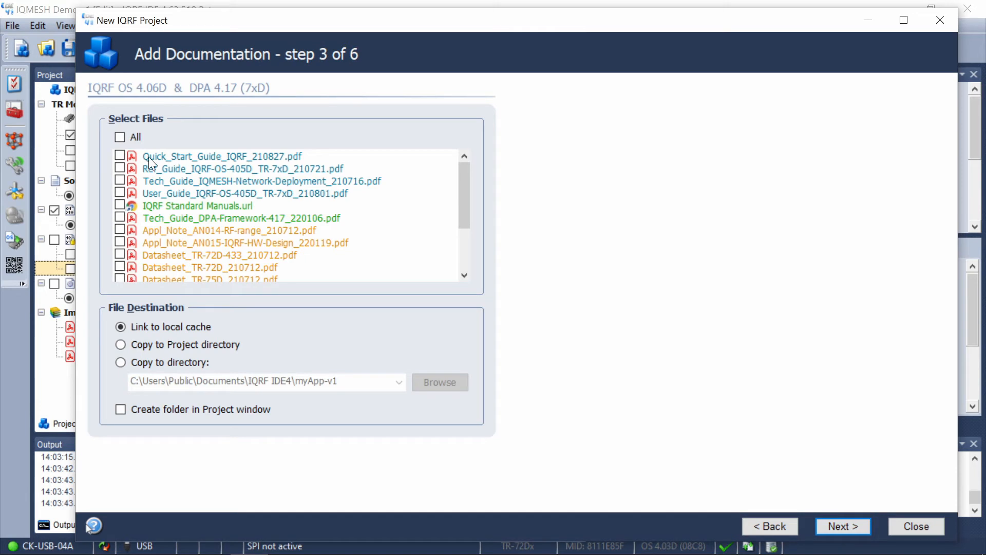
# Select documentation including IQRF Standard Manuals, the DPA Framework guide and both TR-72D datasheets, and copy it to the myApp-v1 directory.
pyautogui.click(117, 166)
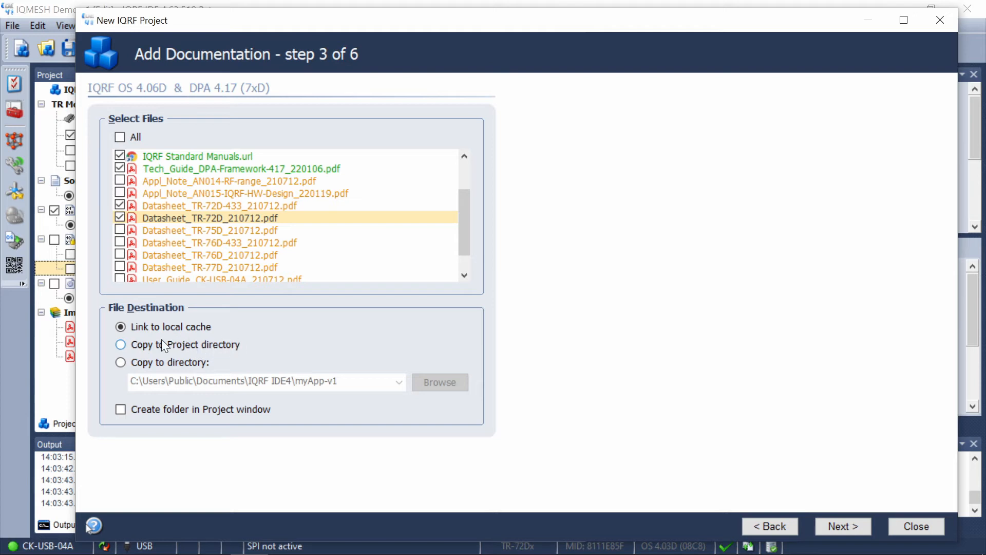
pyautogui.click(121, 363)
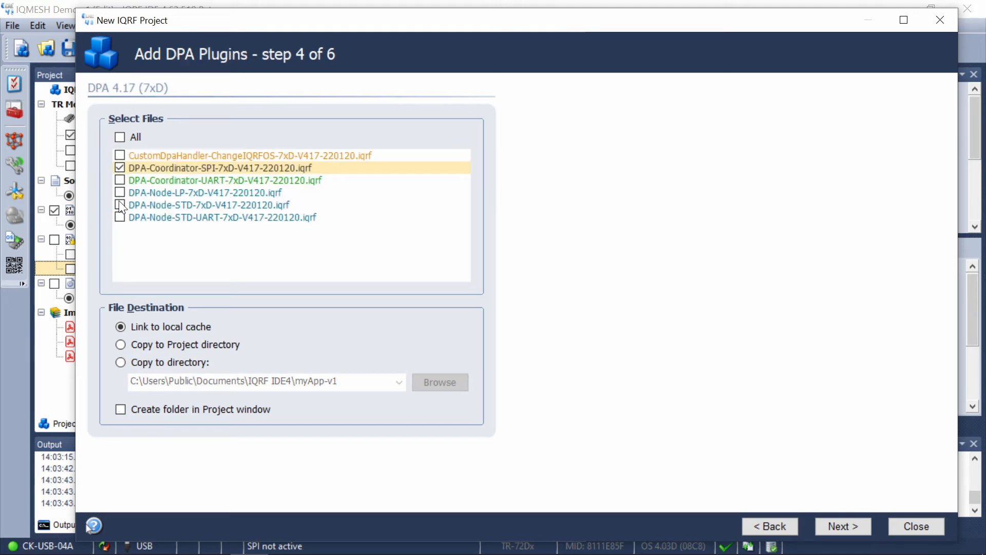
# Add the DPA-Coordinator-SPI and DPA-Node-STD plug-ins, copied to the myApp-v1 directory with a folder created in the Project window.
pyautogui.click(121, 207)
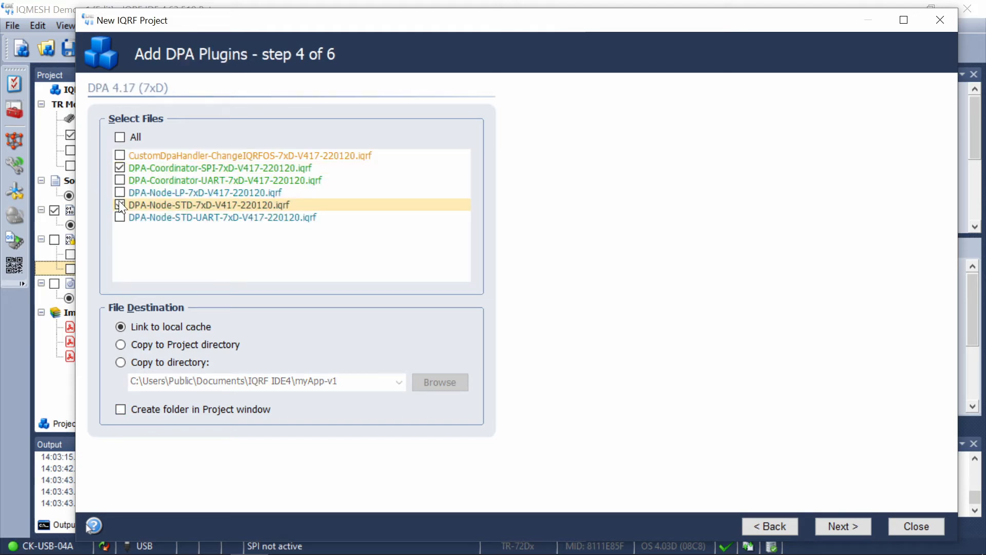
pyautogui.click(119, 204)
pyautogui.click(121, 362)
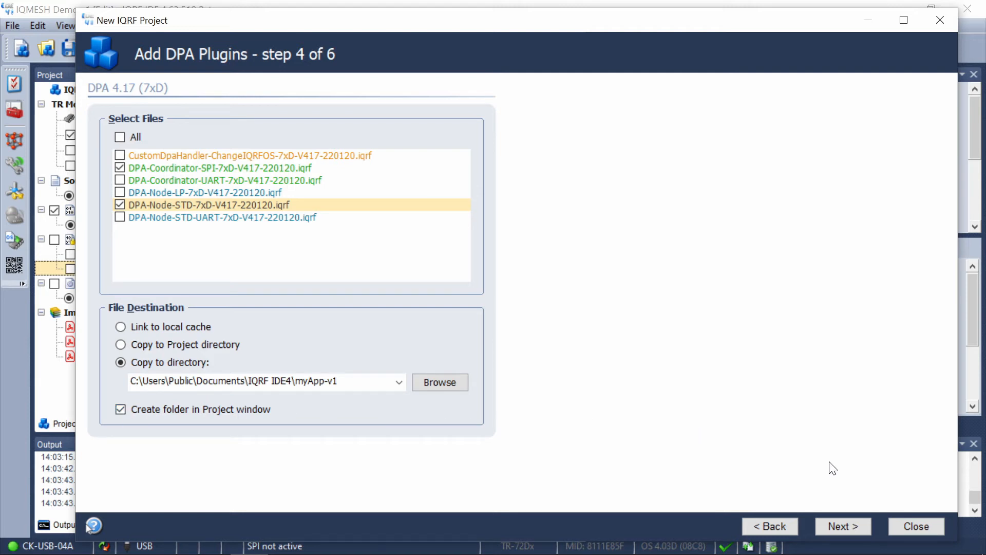
pyautogui.click(837, 520)
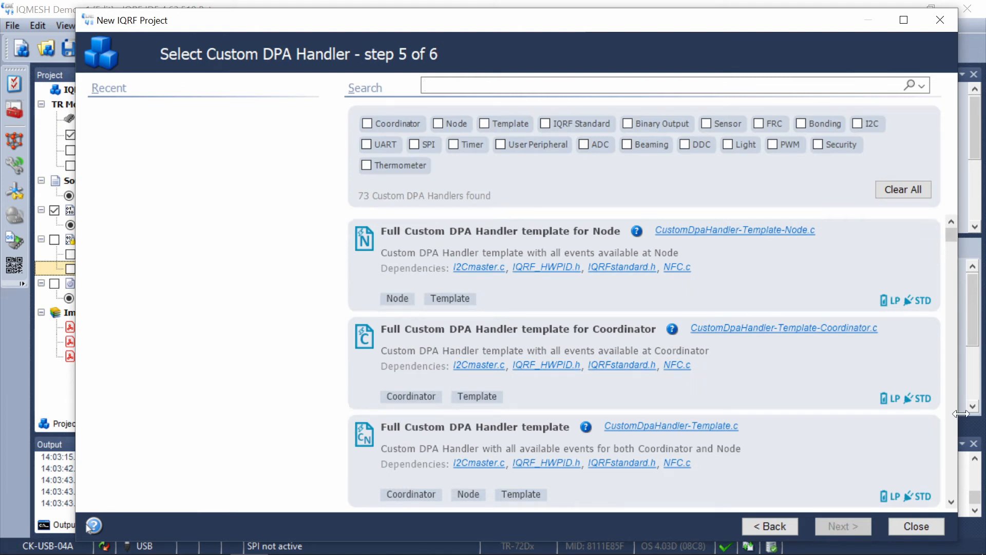
# Filter the Custom DPA Handlers by DDC, choose the DDC-RE01 example with header files copied to myApp-v1, and finish the project.
pyautogui.moveTo(956, 414); pyautogui.dragTo(981, 389)
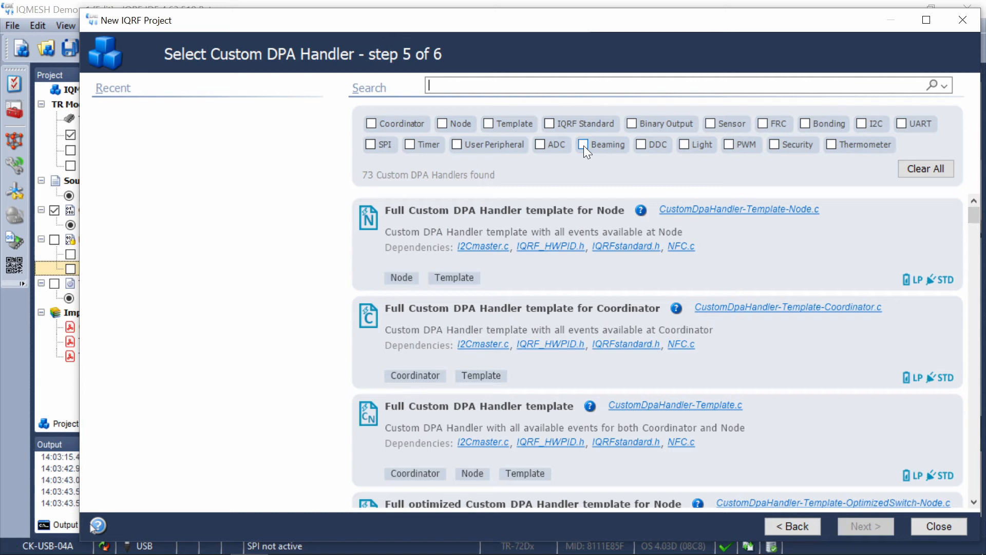
pyautogui.click(640, 144)
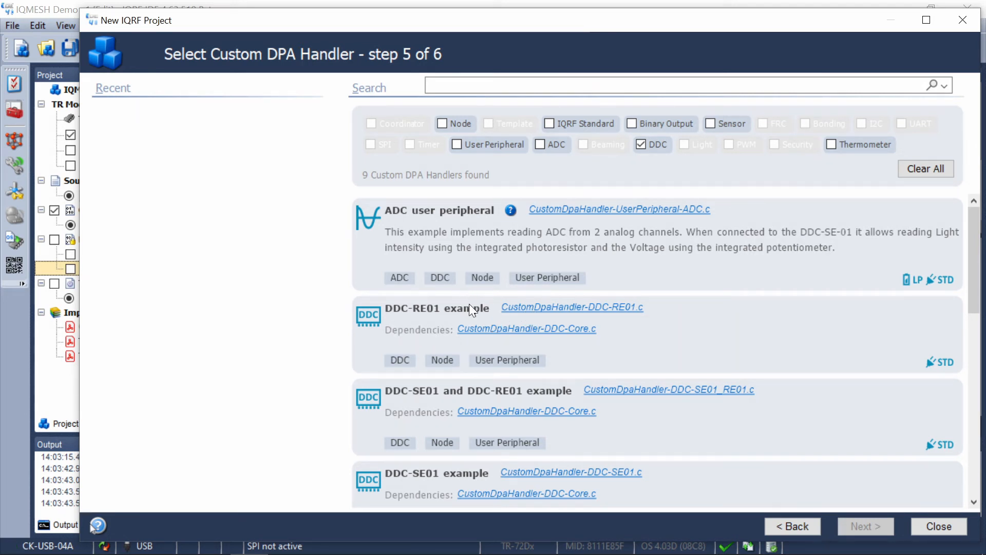
pyautogui.click(519, 313)
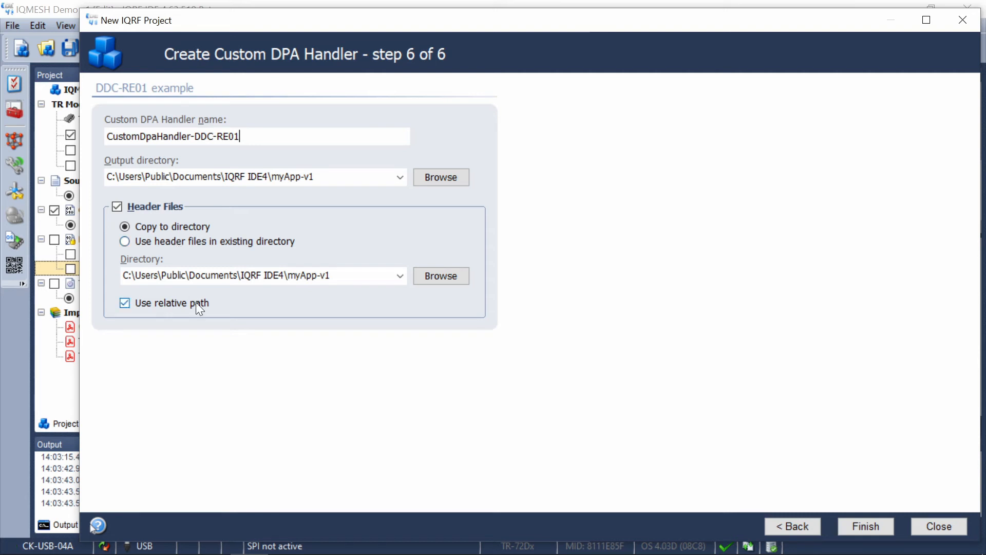
pyautogui.click(866, 526)
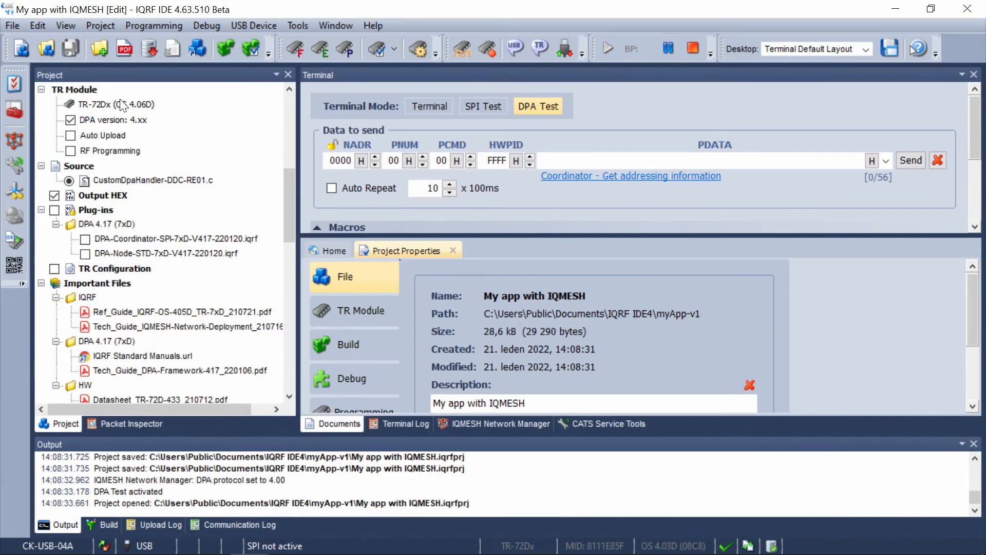
# Add a second Custom DPA Handler, CustomDpaHandler-DDC-SE01.c, to the project's Source group.
pyautogui.click(128, 180)
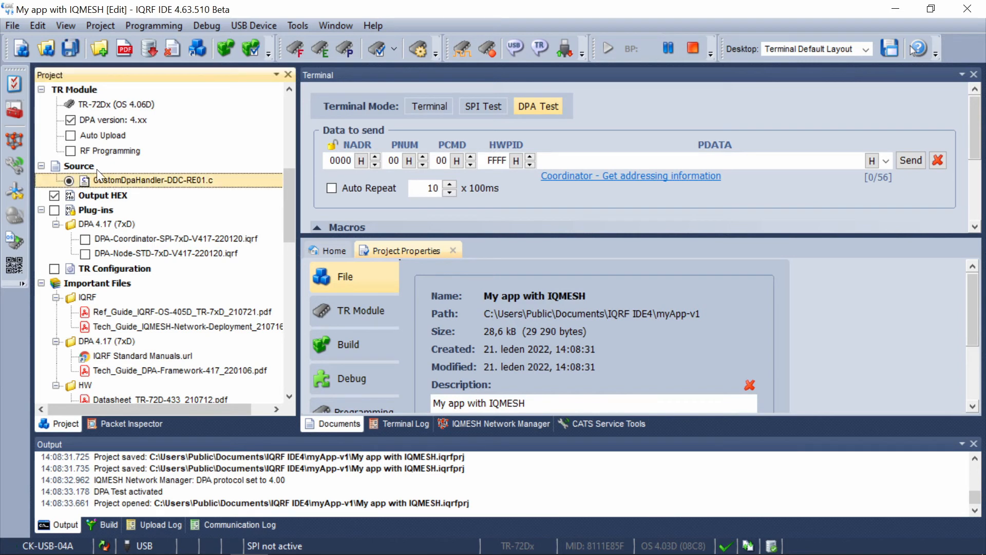
pyautogui.rightClick(112, 176)
pyautogui.moveTo(136, 189)
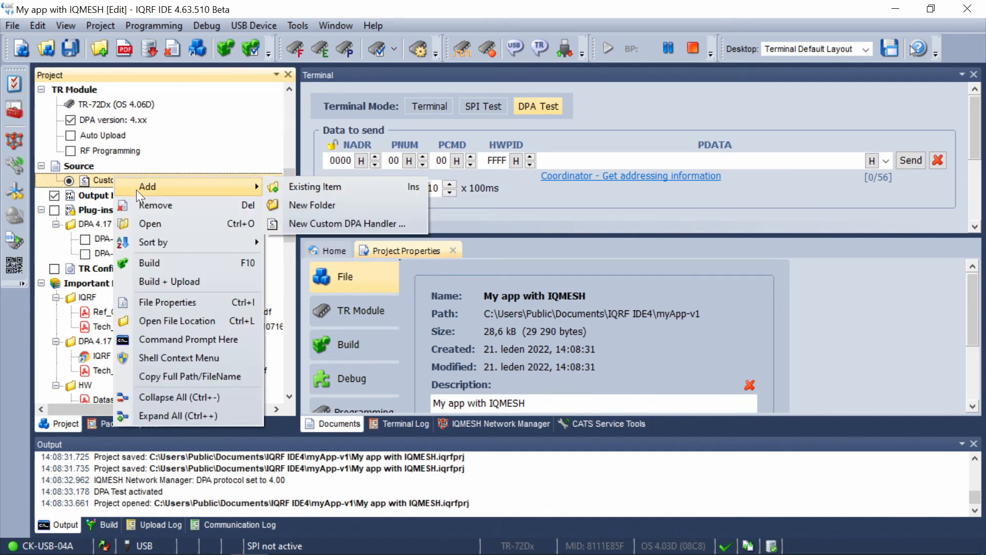
pyautogui.click(311, 223)
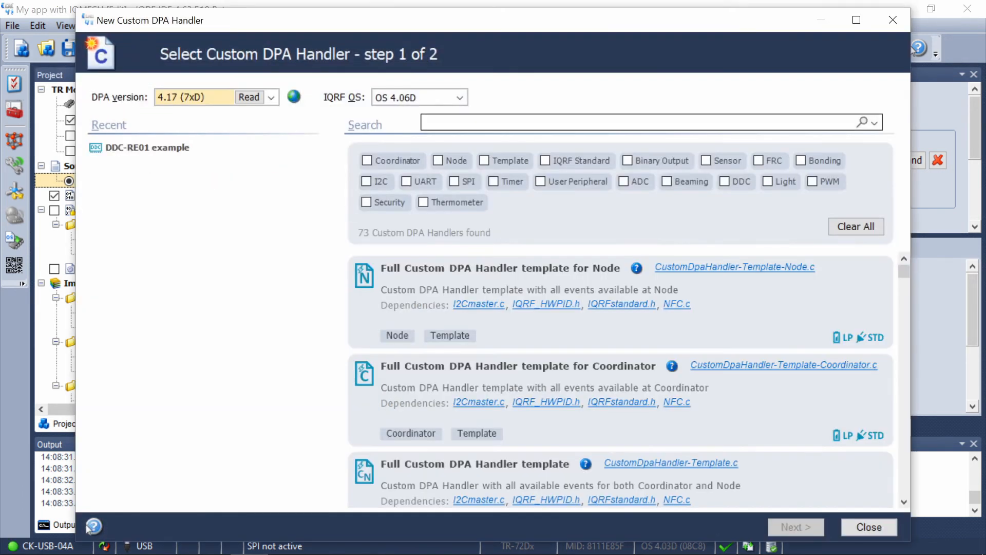
pyautogui.click(785, 530)
pyautogui.click(786, 530)
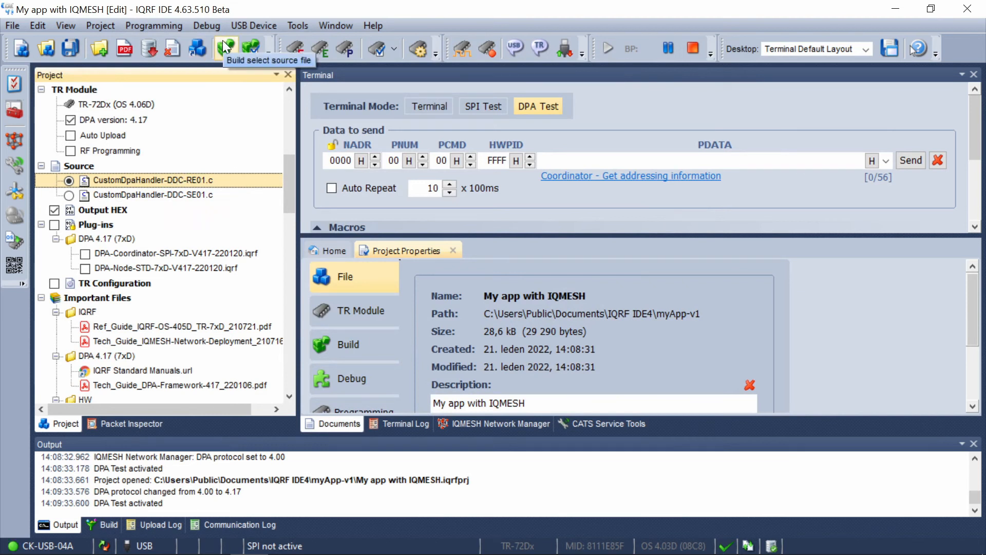
# Build CustomDpaHandler-DDC-RE01.c, then select CustomDpaHandler-DDC-SE01.c as the active source and build it too.
pyautogui.click(223, 40)
pyautogui.click(181, 194)
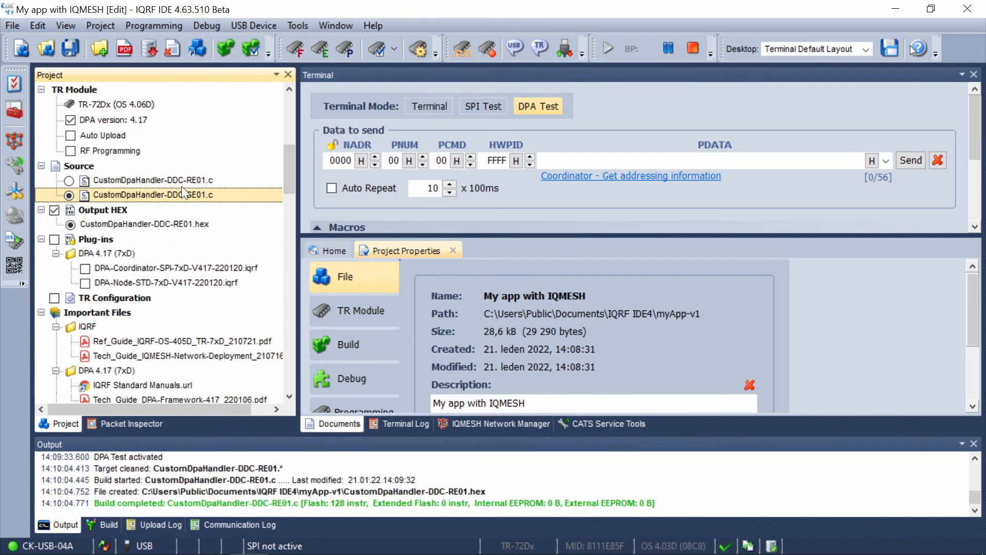
pyautogui.click(223, 48)
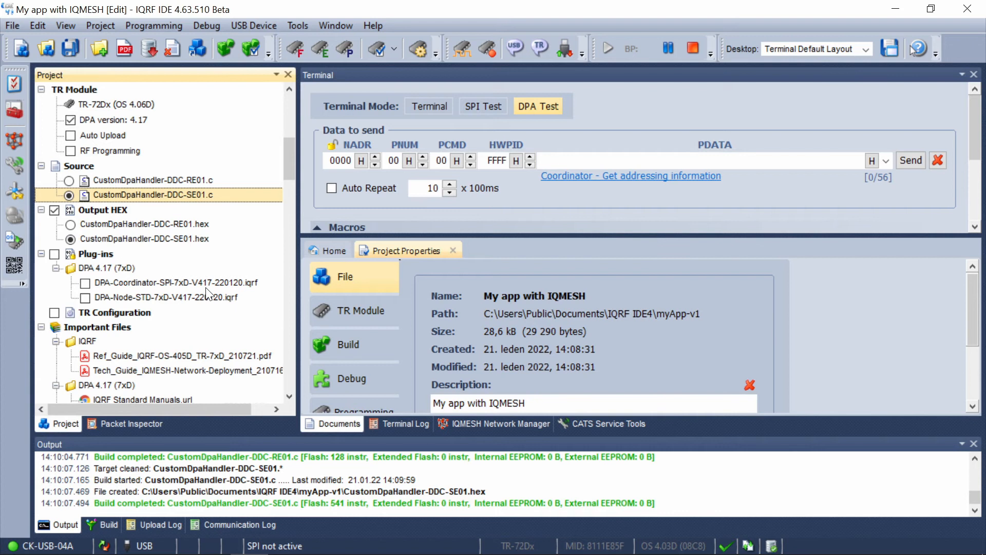
# Review the DPA plug-ins and the documents under Important Files in the project tree.
pyautogui.click(134, 282)
pyautogui.click(143, 297)
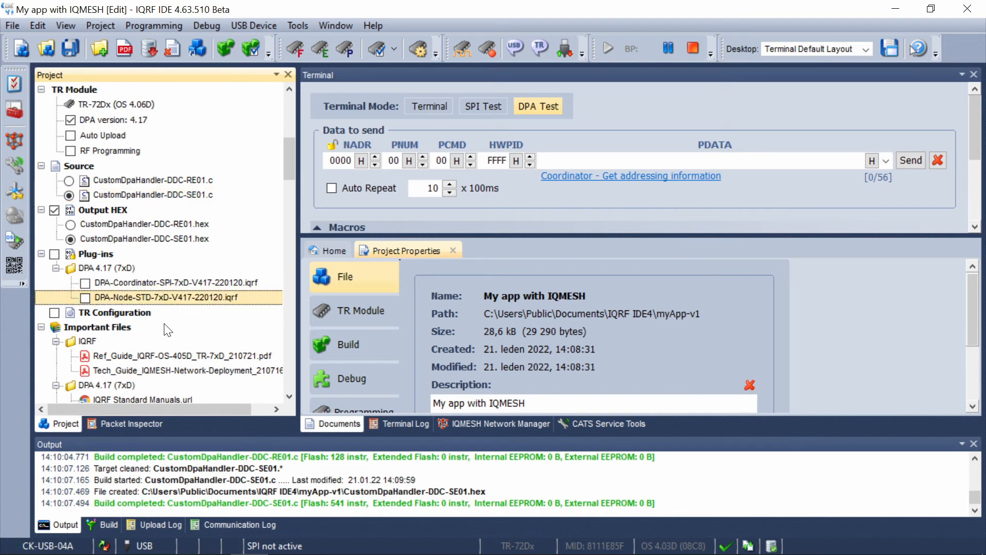
pyautogui.click(145, 355)
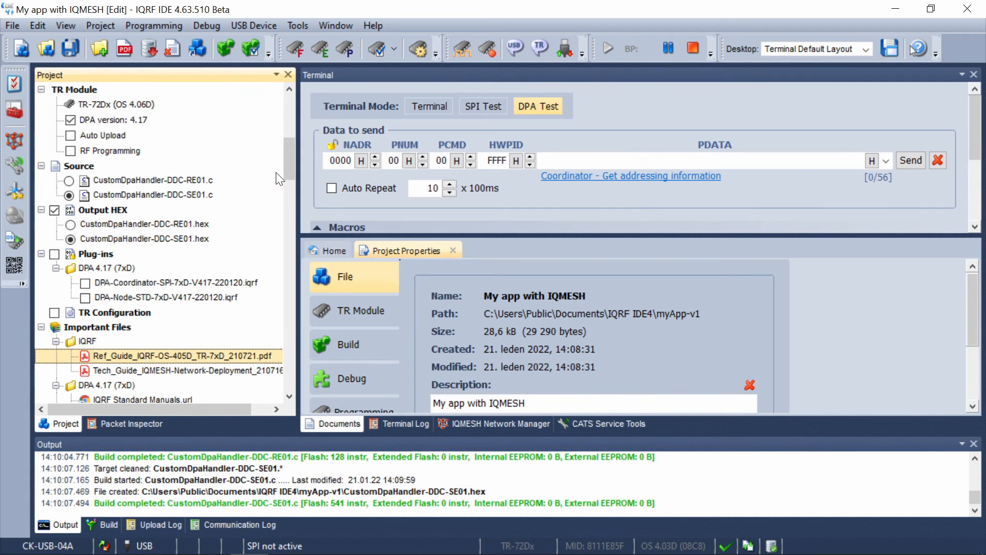
pyautogui.moveTo(288, 168); pyautogui.dragTo(295, 251)
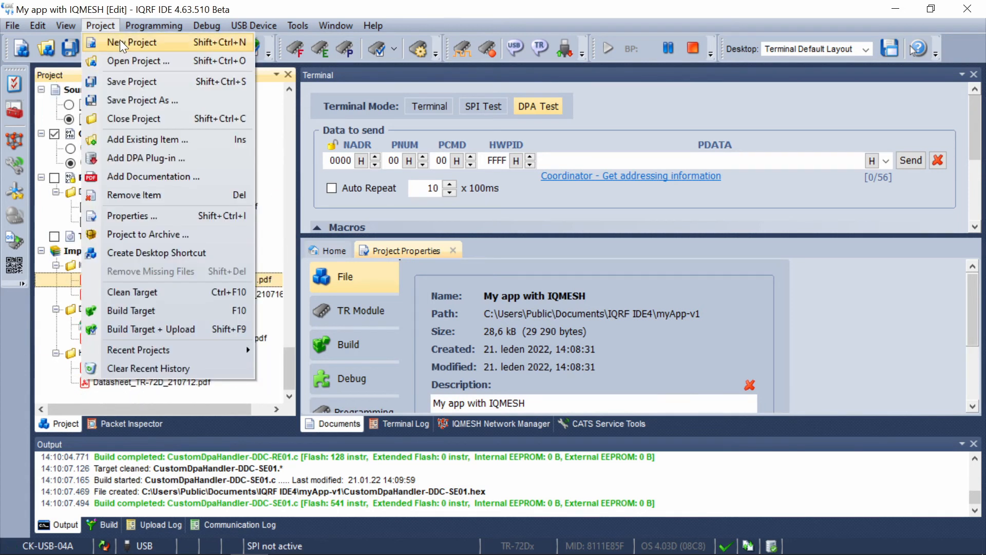
# Start a new Non-networking Demo project, checking the StartUp folder of the IQRF OS examples in File Explorer.
pyautogui.click(119, 40)
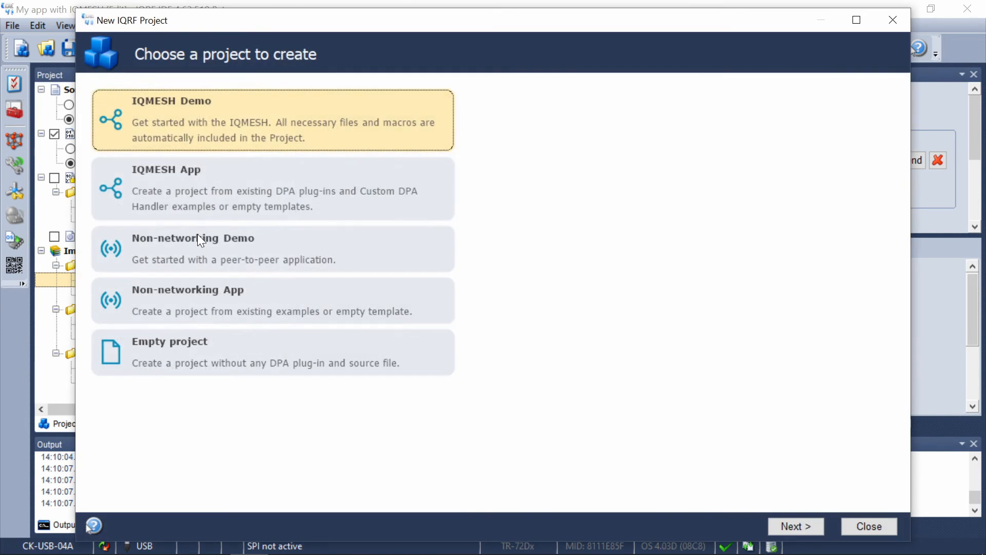
pyautogui.click(215, 264)
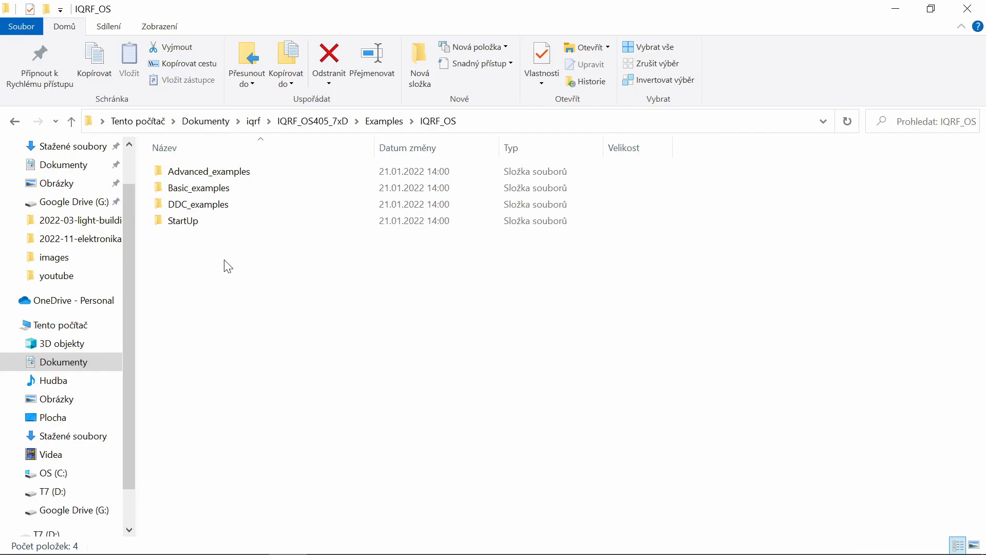
pyautogui.doubleClick(186, 221)
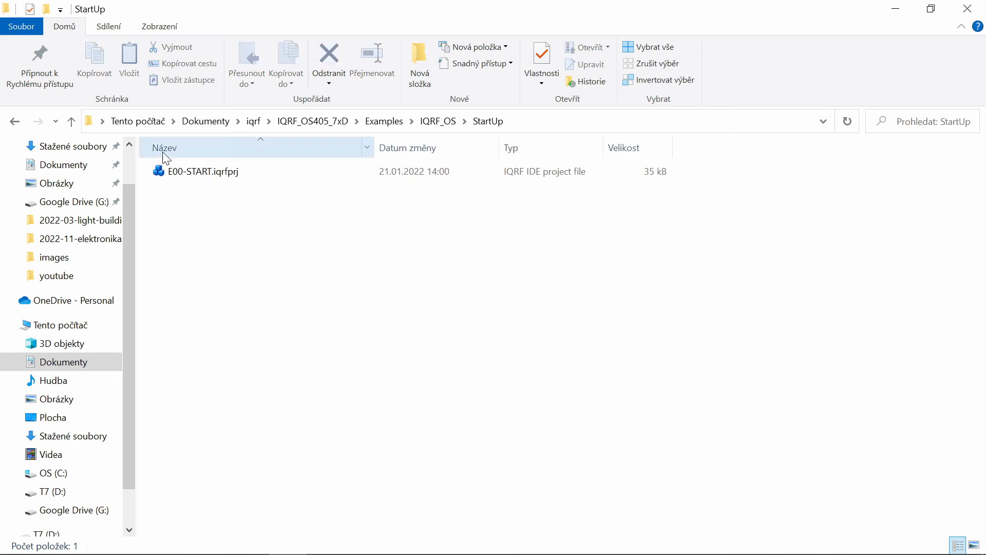
pyautogui.click(896, 7)
pyautogui.click(793, 526)
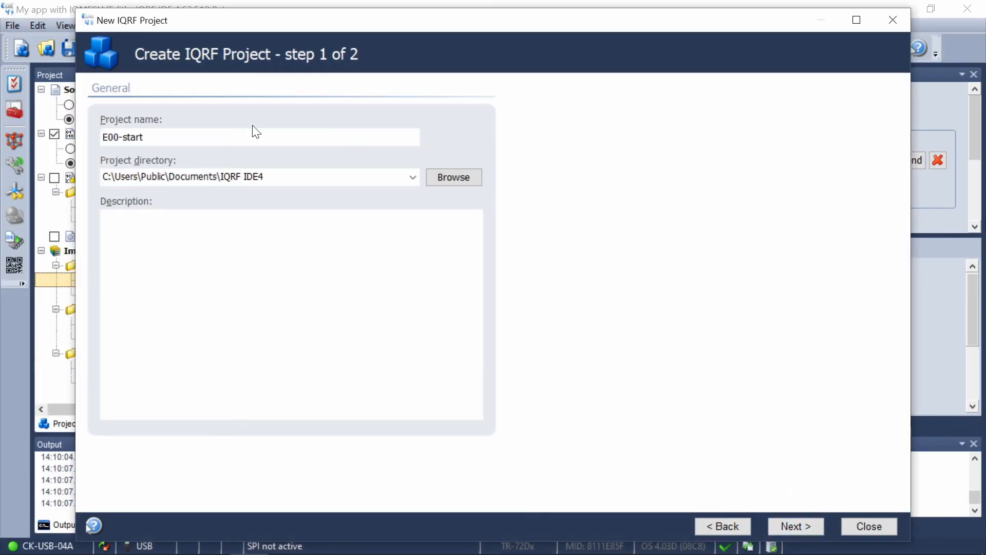
# Create the folder my-non-netw-v1 as the E00-start project directory and enter the description "My non networking".
pyautogui.click(267, 137)
pyautogui.click(454, 177)
pyautogui.click(437, 416)
pyautogui.write('my-non-netw-v1')
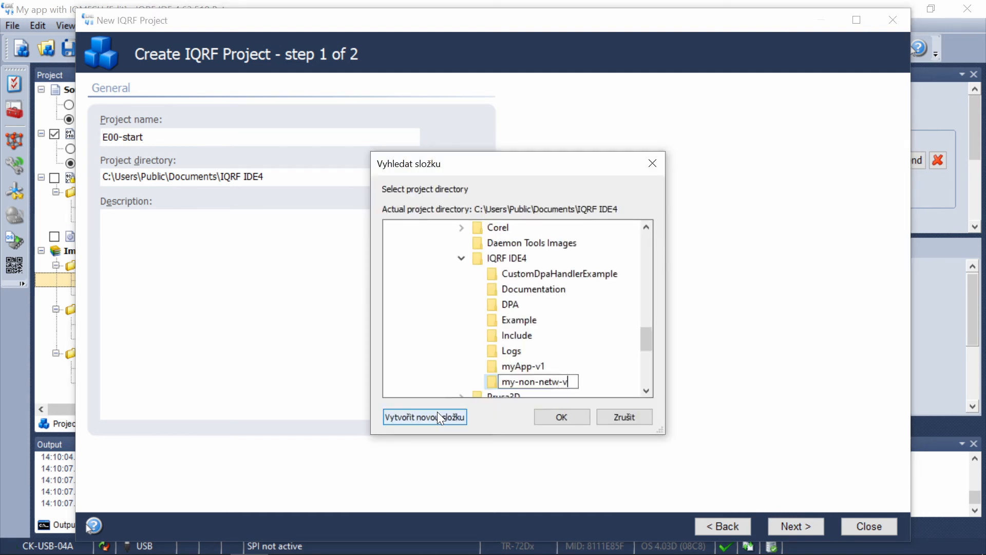
pyautogui.press('Return')
pyautogui.press('Return')
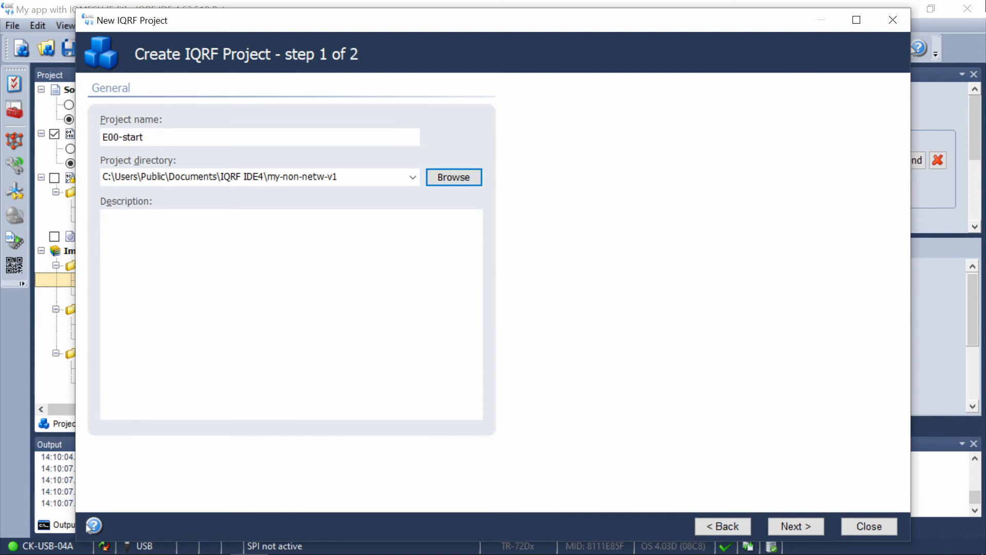
pyautogui.press('Tab')
pyautogui.write('My non networking')
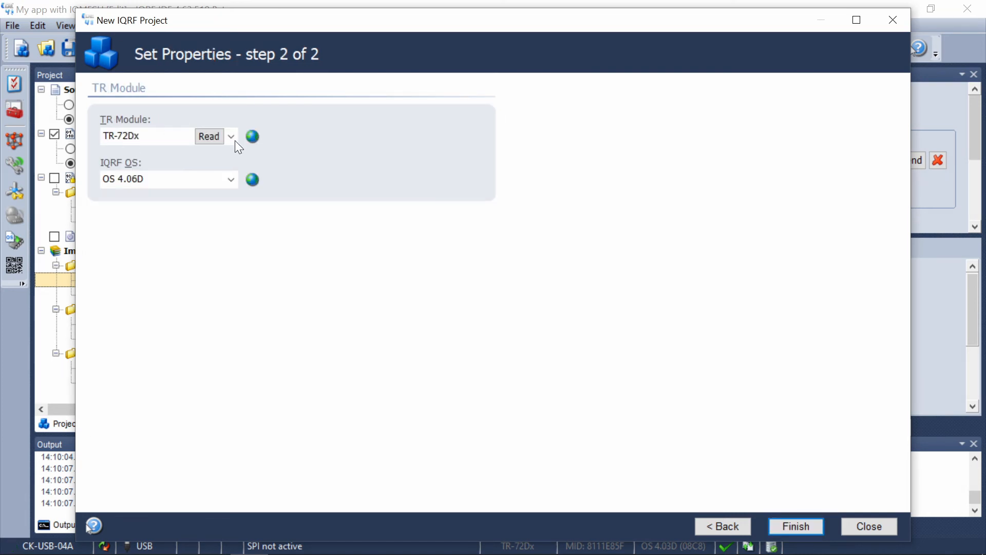
# Read the TR module type, choose the IQRF OS version and create the E00-start project.
pyautogui.click(206, 137)
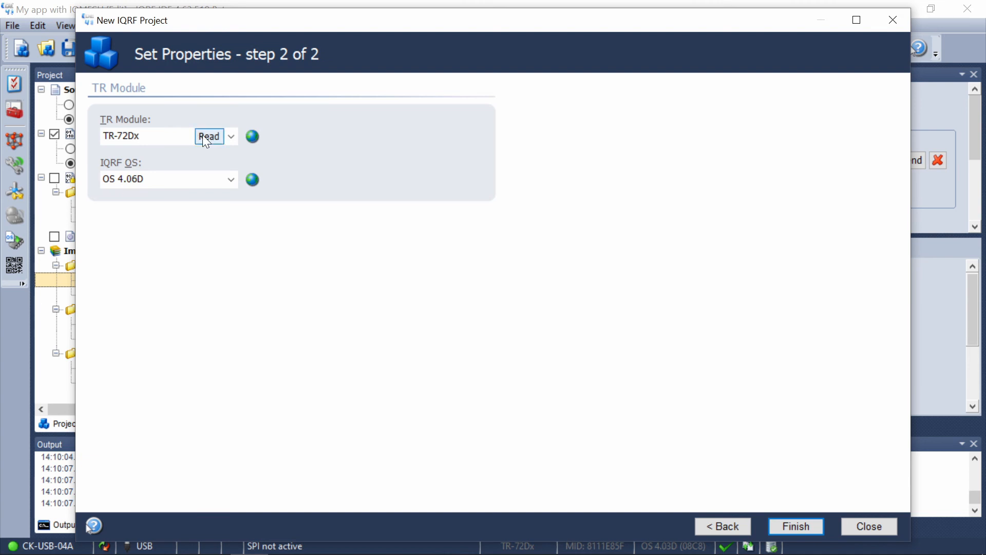
pyautogui.click(231, 180)
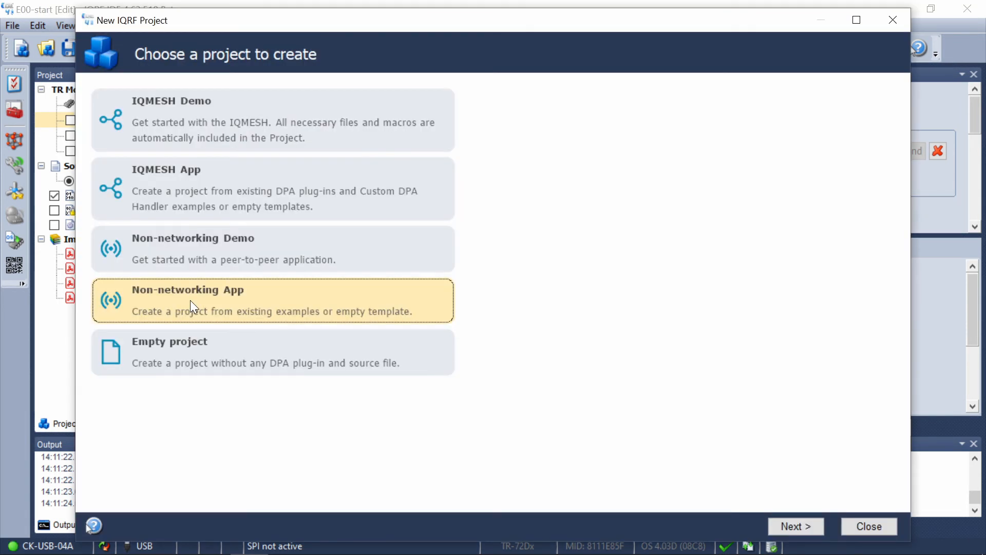
# Start a Non-networking App project with name and description "My non netw app v2" in the directory C:\Users\Public\Documents\IQRF IDE4\my-non-netw-app-v2.
pyautogui.click(794, 527)
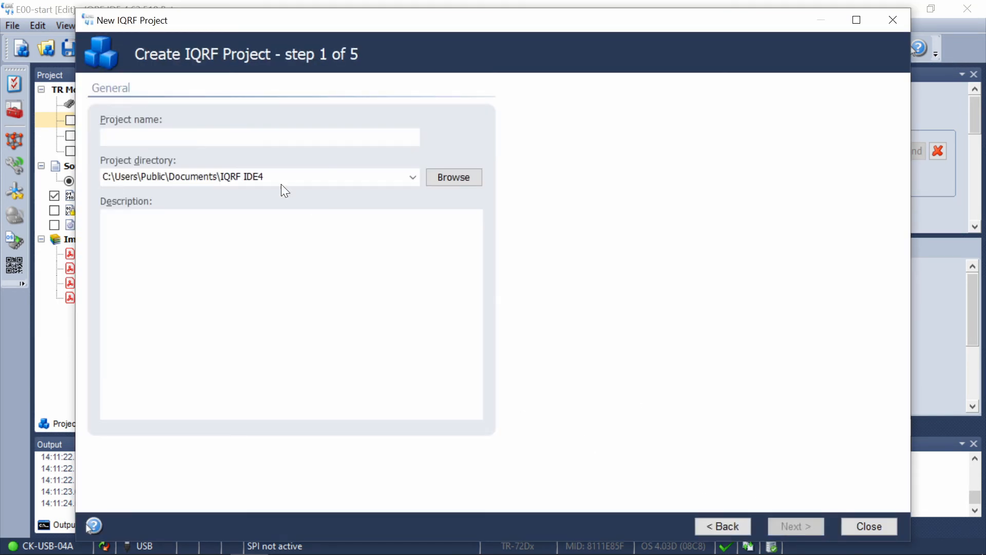
pyautogui.write('My non netw app v2')
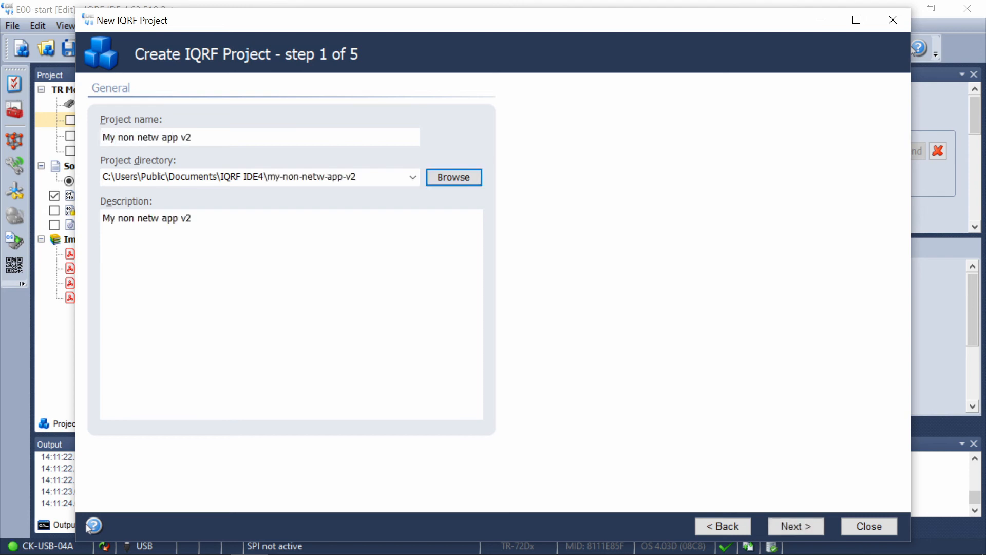
pyautogui.click(806, 526)
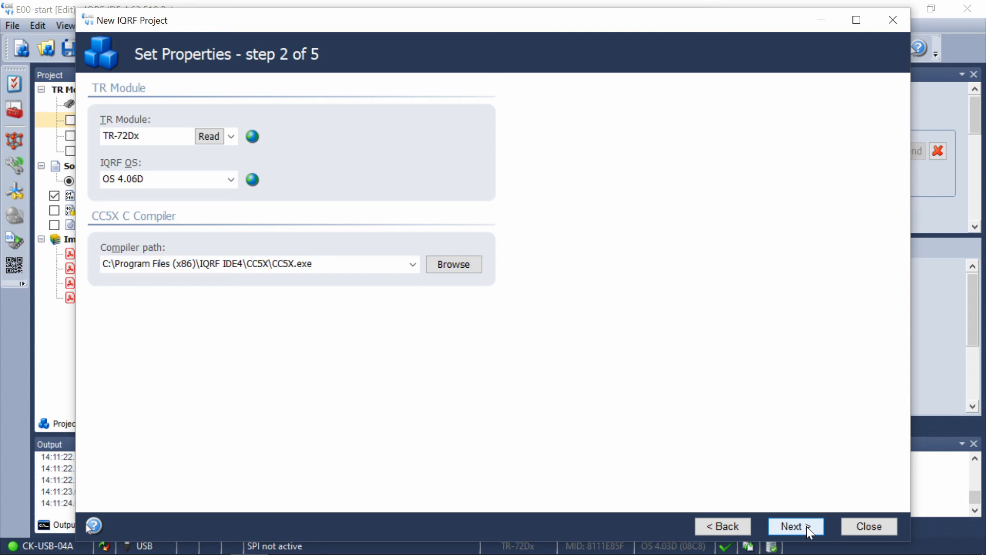
# Accept the TR-72Dx and OS 4.06D properties and add the IQRF-OS-405D User Guide and TR-72D datasheet as documentation.
pyautogui.click(807, 526)
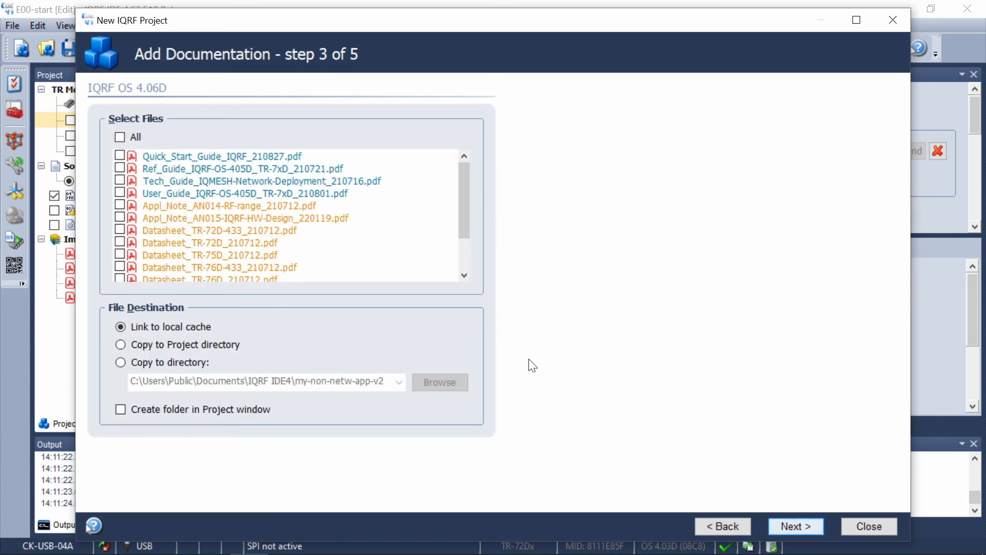
pyautogui.click(119, 192)
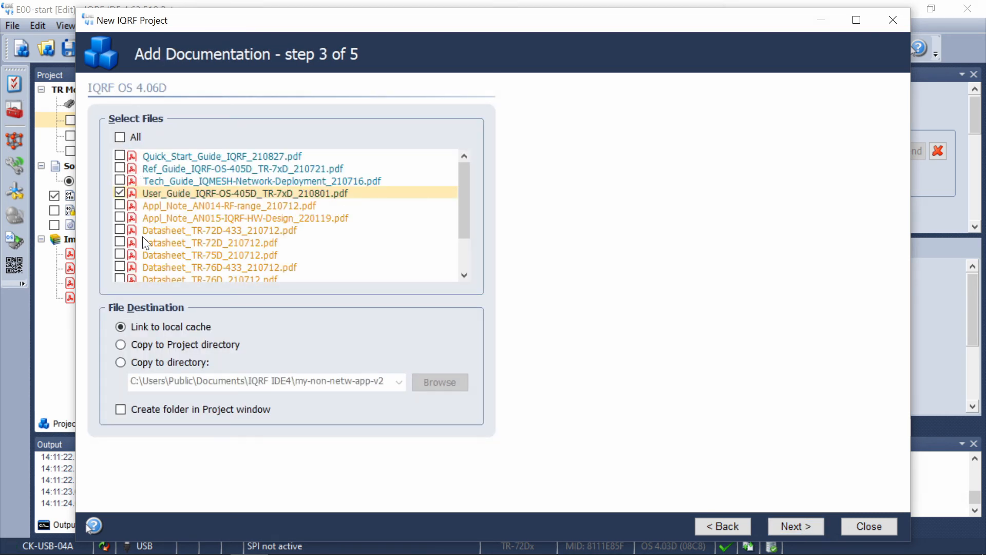
pyautogui.press('Return')
# Choose the E09 simple RF link checker example, set its output directory to my-non-netw-app-v2\output-dir, and finish the project.
pyautogui.click(519, 323)
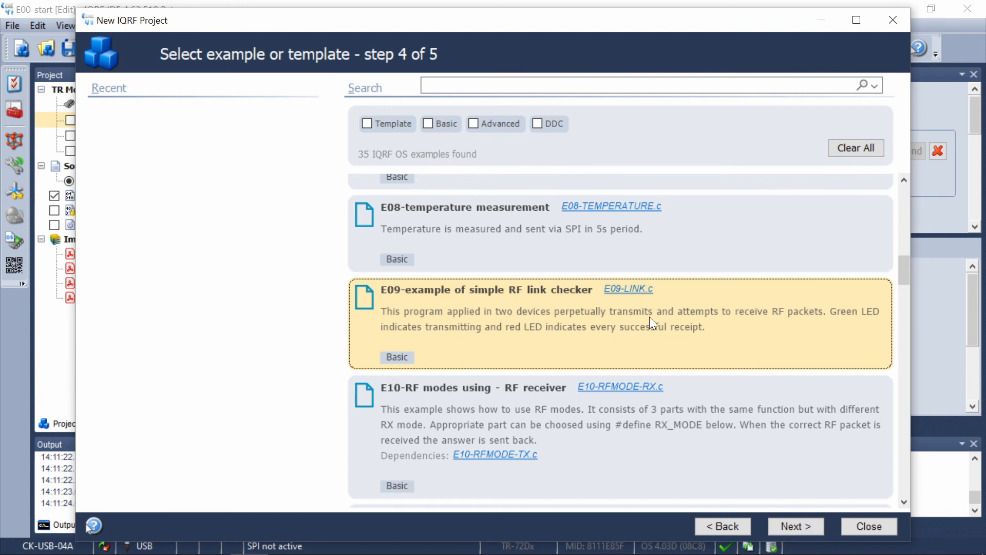
pyautogui.click(738, 446)
pyautogui.click(701, 334)
pyautogui.click(783, 527)
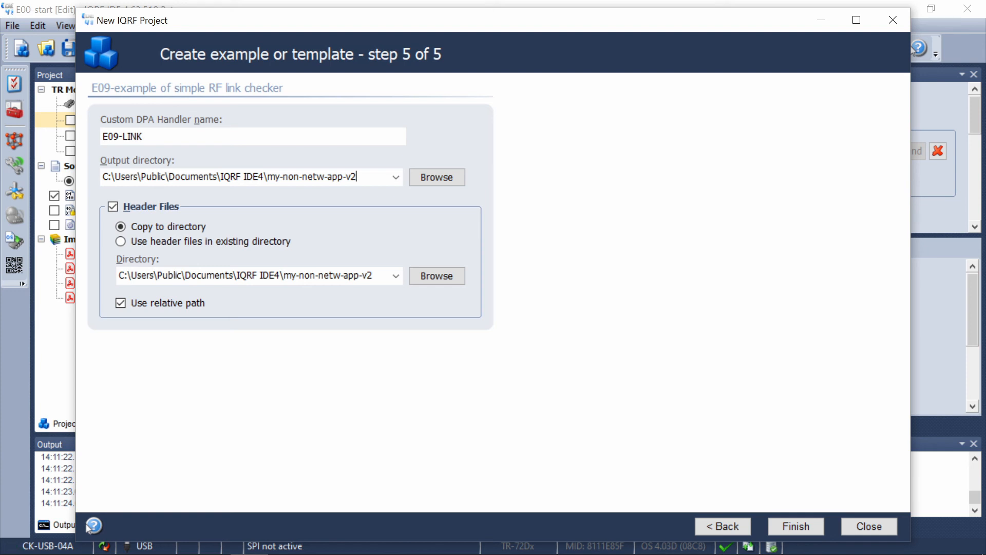
pyautogui.click(439, 182)
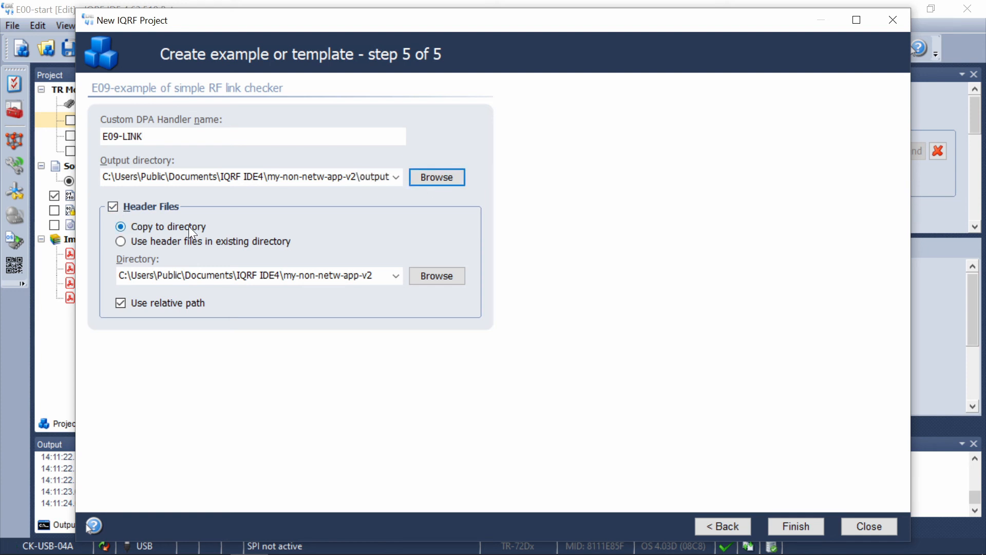
pyautogui.click(795, 526)
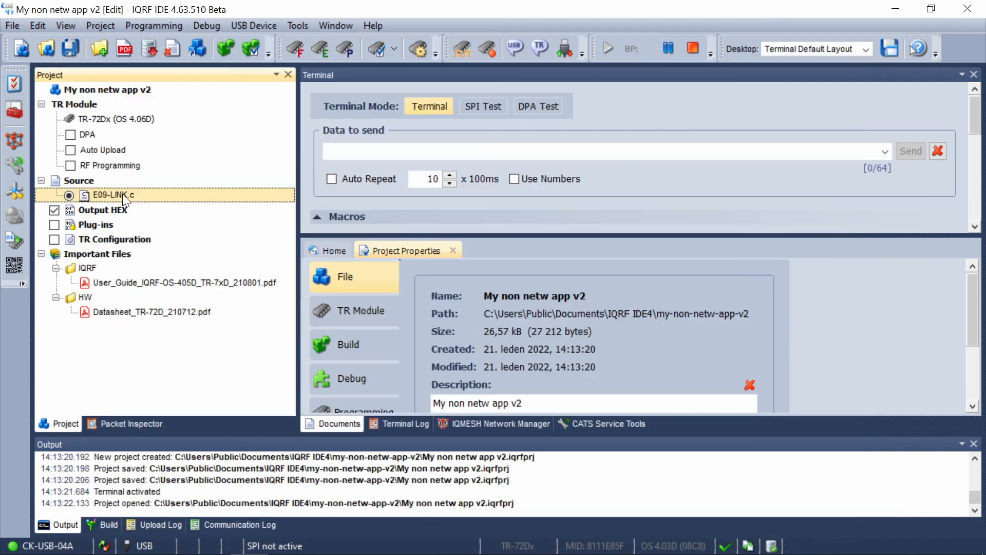
# Build E09-LINK.c and select the resulting E09-LINK.hex in the project tree.
pyautogui.click(222, 53)
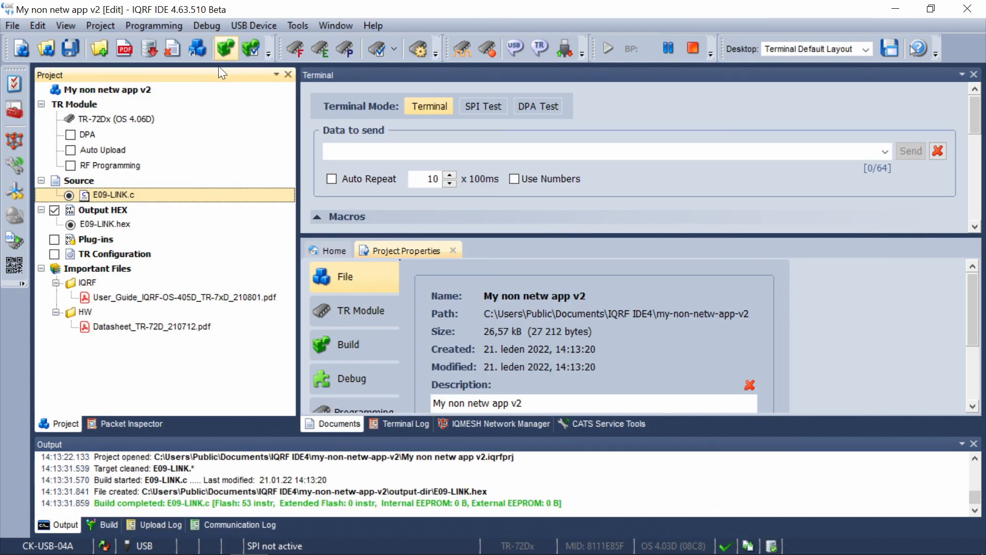
pyautogui.click(123, 221)
# Start an Empty project with name and description "My new project v3" in the directory C:\Users\Public\Documents\IQRF IDE4\my-new-project-v3.
pyautogui.click(198, 50)
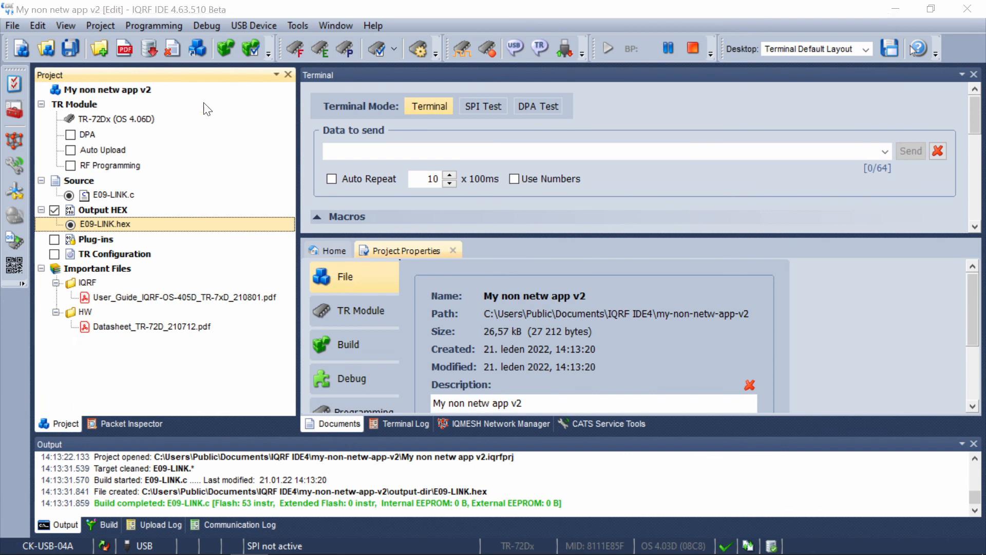
pyautogui.click(223, 357)
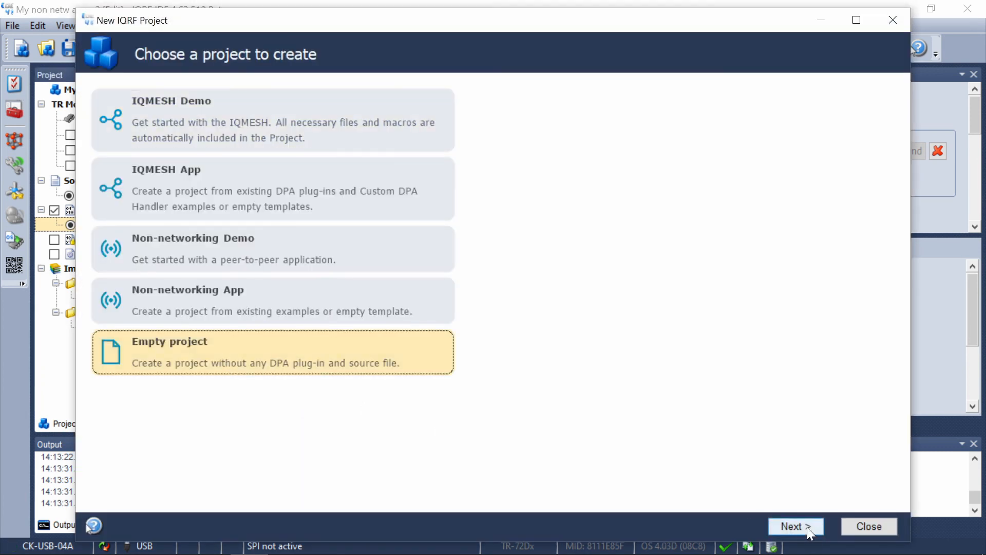
pyautogui.click(806, 527)
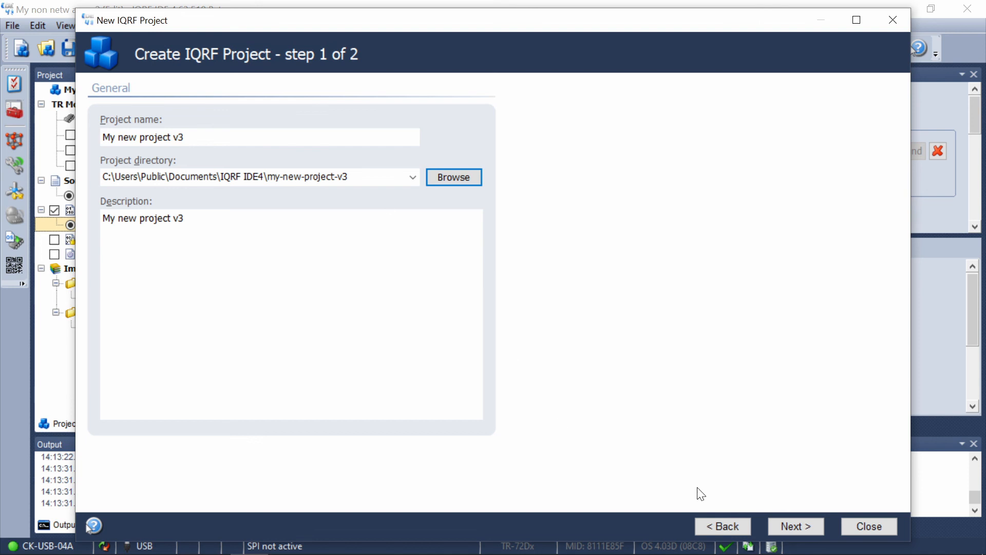
# Accept the TR-72Dx module and OS 4.06D properties and finish creating the empty project.
pyautogui.click(794, 524)
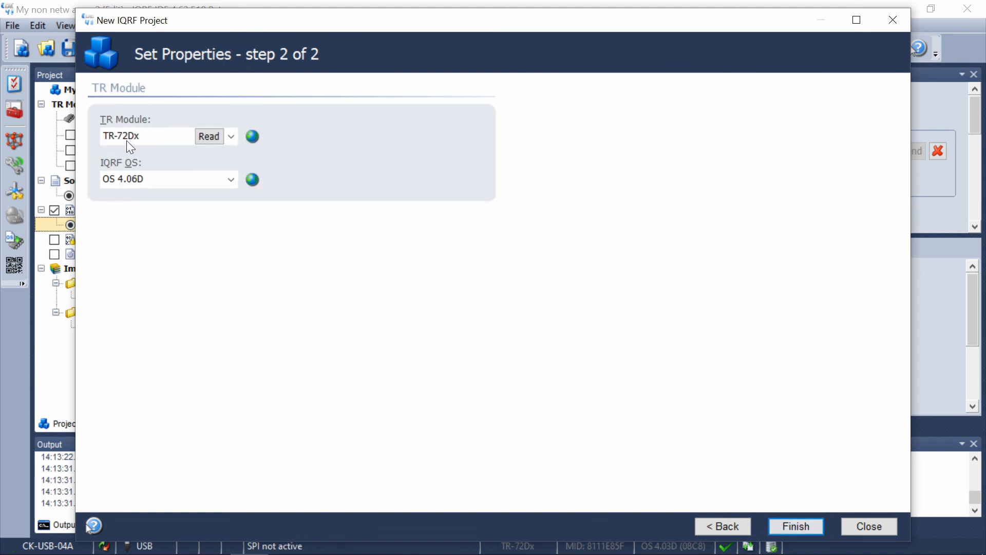
pyautogui.click(795, 526)
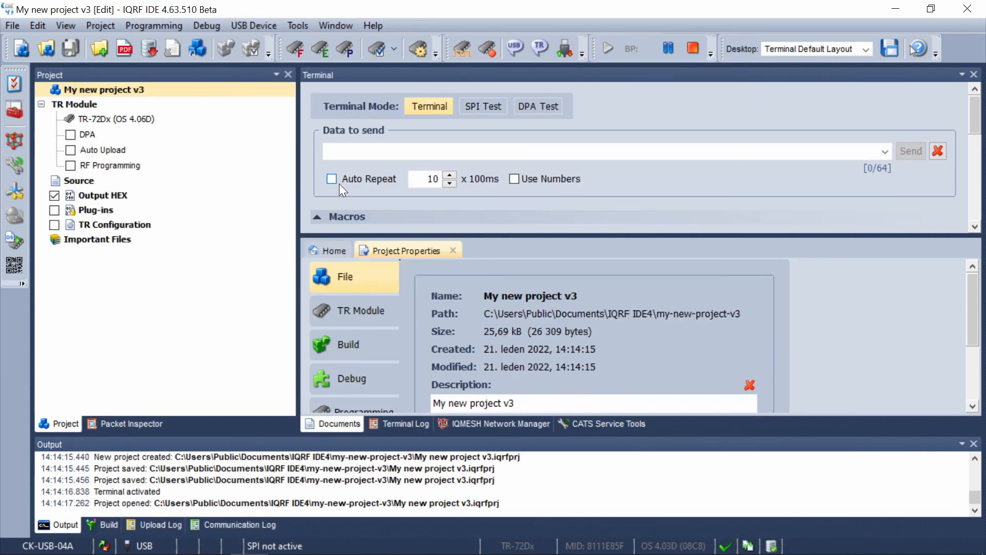
# Add the DPA 4.17 (7xD) plug-ins DPA-Coordinator-SPI-7xD-V417-220120.iqrf and DPA-Node-LP-7xD-V417-220120.iqrf to the project, copying them to the my-new-project-v3 directory.
pyautogui.rightClick(97, 212)
pyautogui.moveTo(128, 221)
pyautogui.click(271, 258)
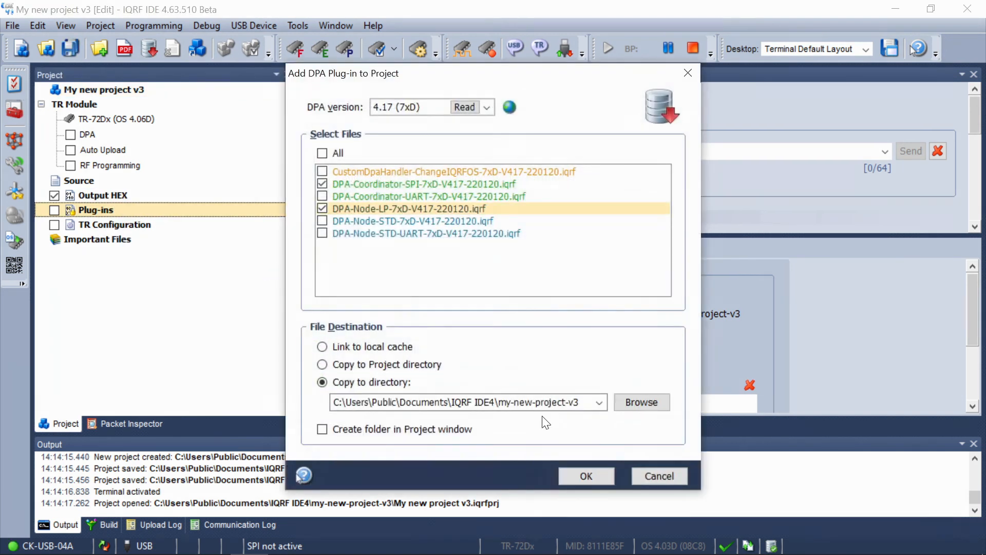
pyautogui.click(568, 480)
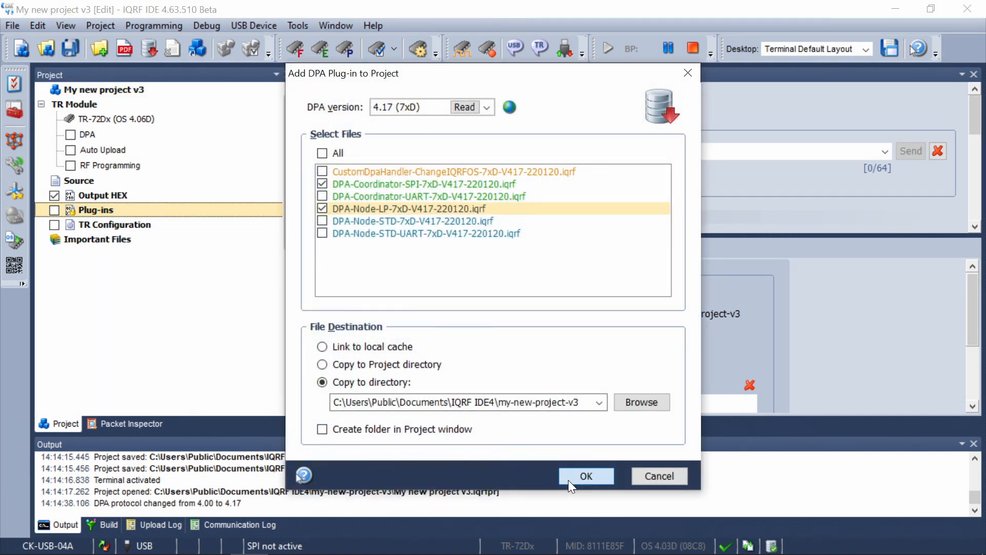
# Create the Custom DPA Handler CustomDpaHandler-SensorBeaming from the Standard Sensor beaming example, with header files copied to my-new-project-v3 using a relative path.
pyautogui.rightClick(77, 180)
pyautogui.moveTo(115, 189)
pyautogui.click(272, 229)
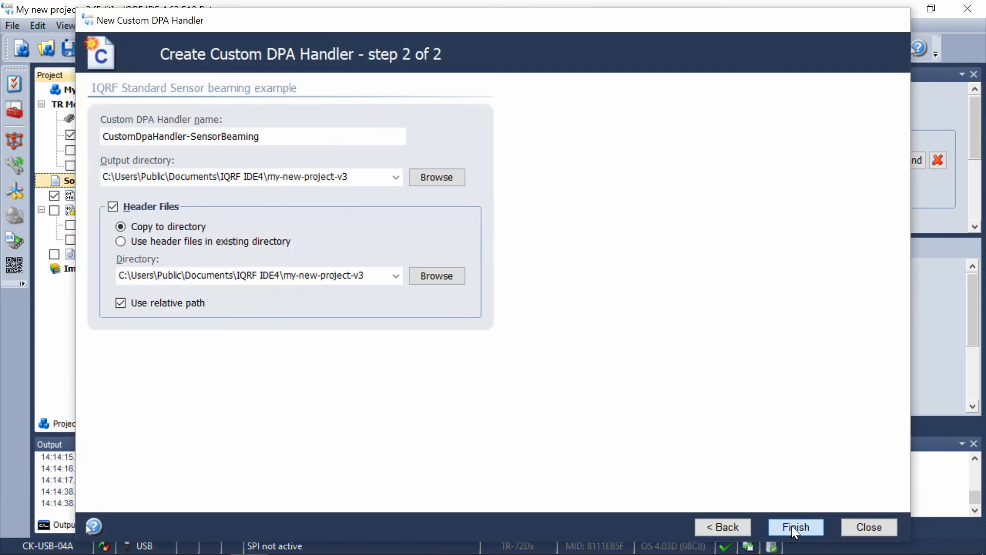
pyautogui.click(793, 528)
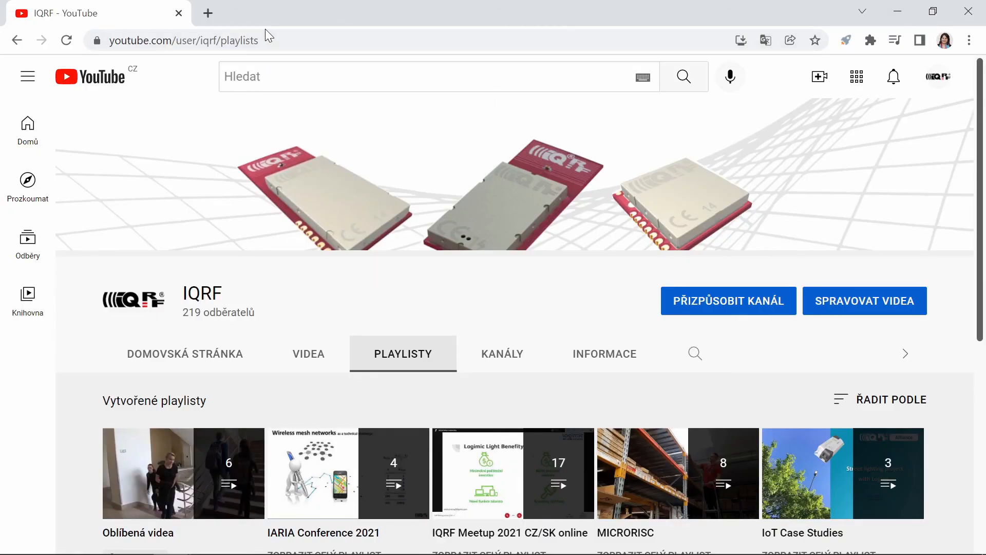
# On IQRF's YouTube channel, open the Tutorials 2019 playlist and skip to 5:30 in "Tutorial for manufacturers 04: Create the IQRF Network".
pyautogui.scroll(-5, 967, 252)
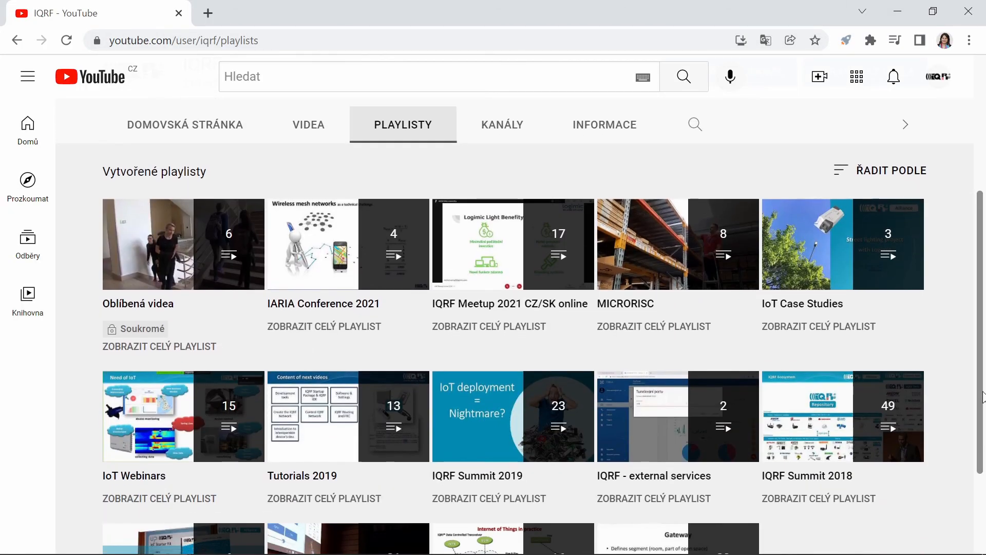
pyautogui.click(301, 477)
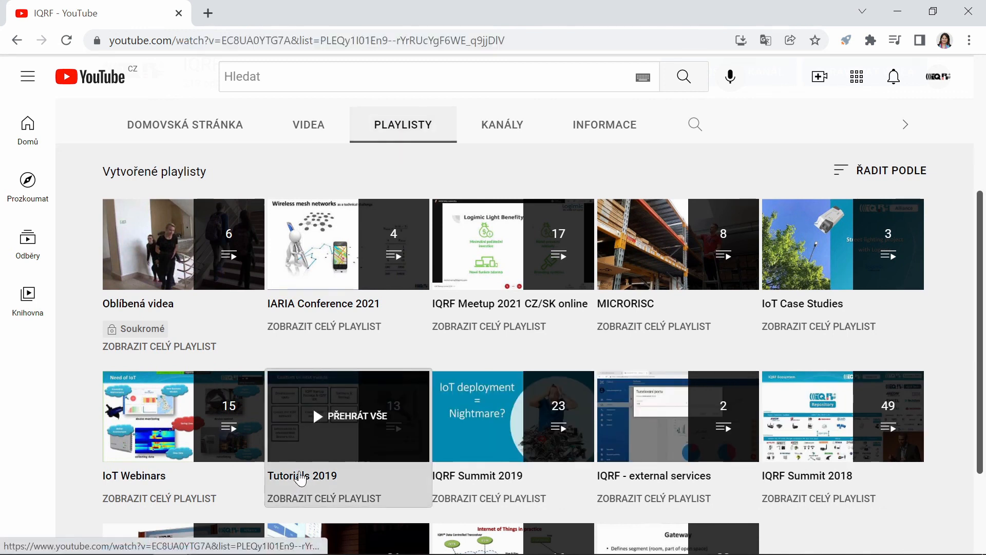
pyautogui.click(227, 411)
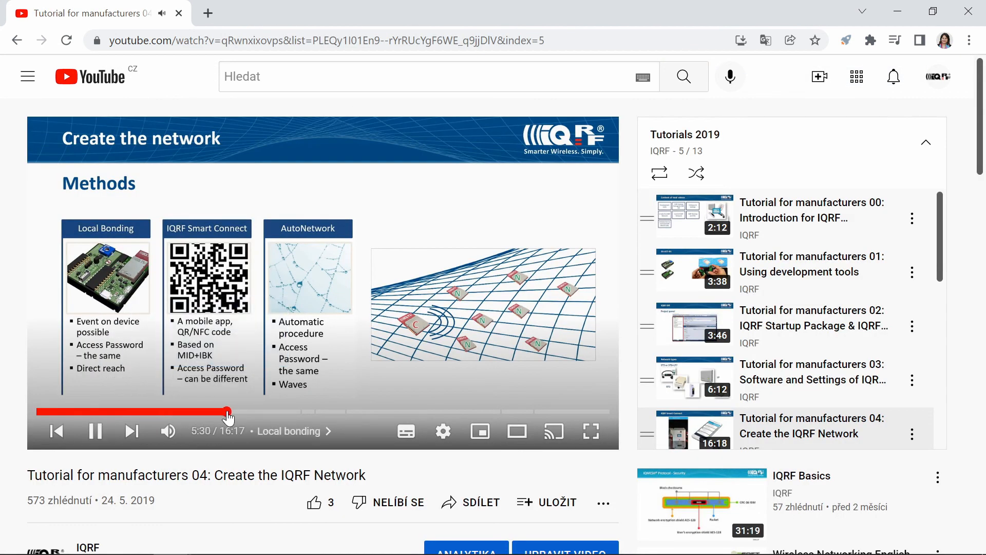